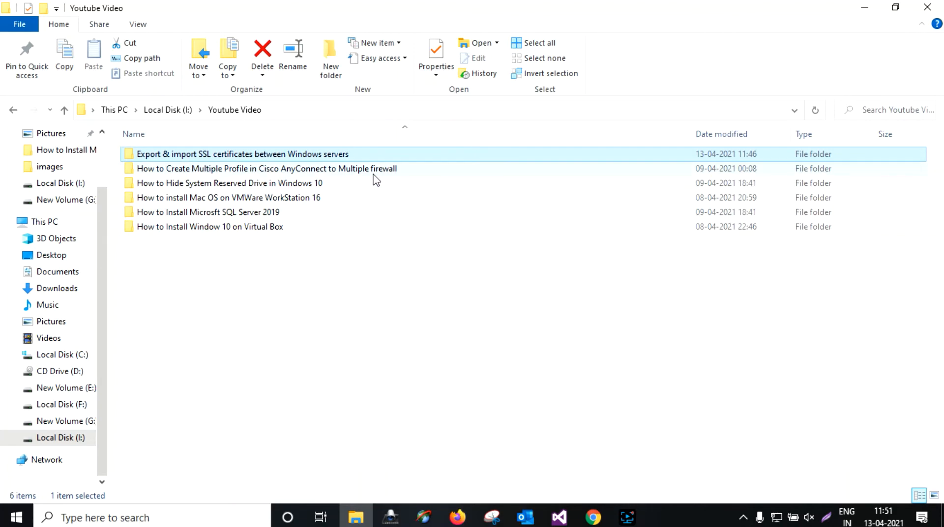
Connect to the source server at 103.27.87.134:6125 through Remote Desktop Connection with the saved credentials.
key(super)
key(super+r)
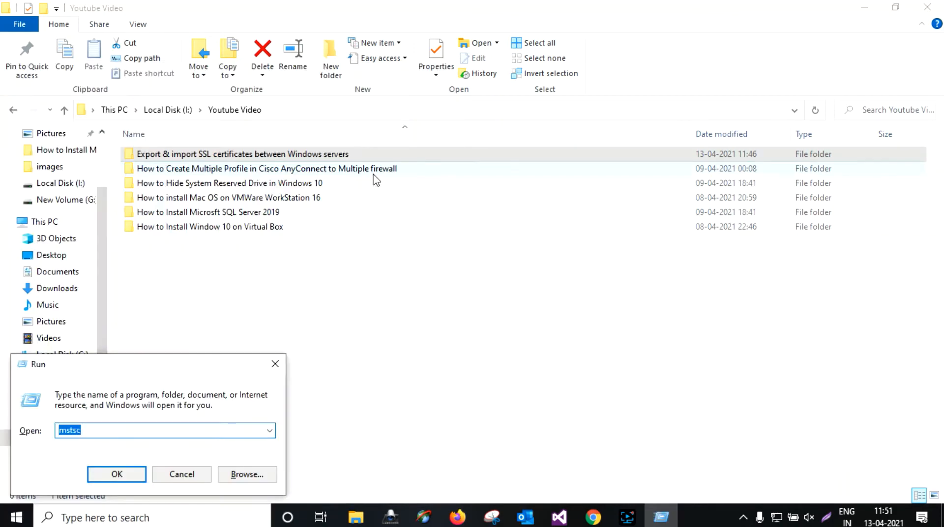
key(Return)
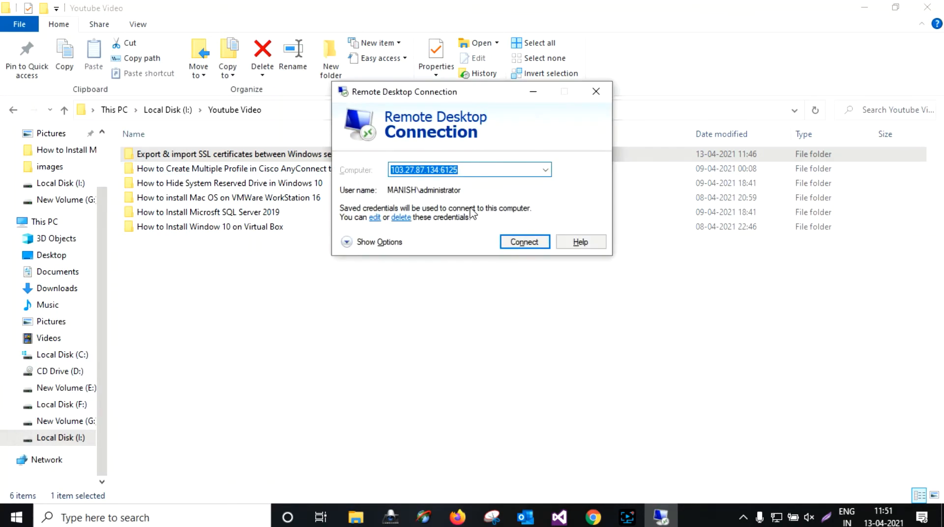
key(Return)
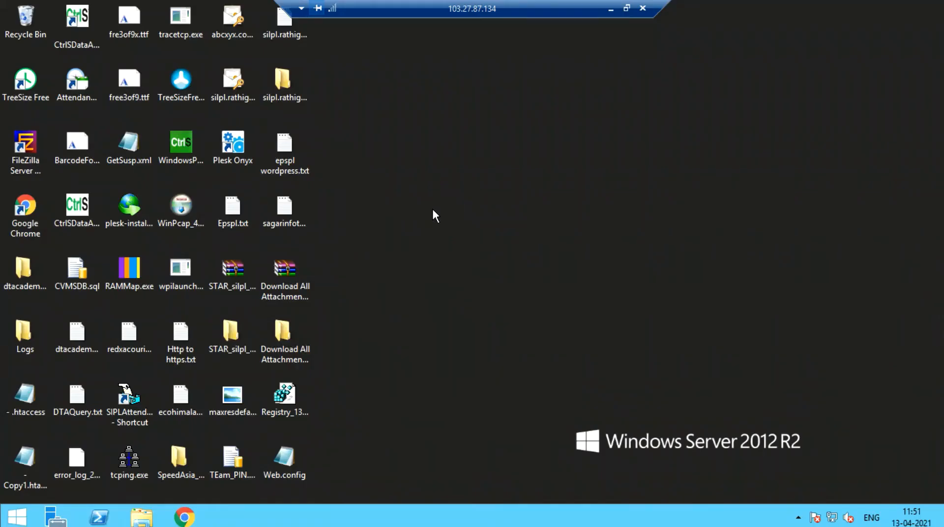
Launch IIS Manager on the remote server by running inetmgr.
key(super+r)
text(inet)
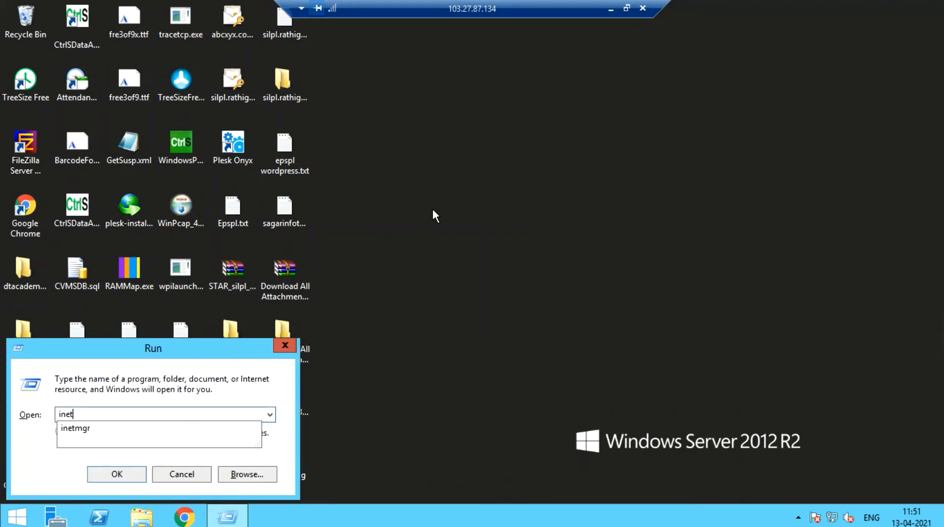
text(mgr)
key(Return)
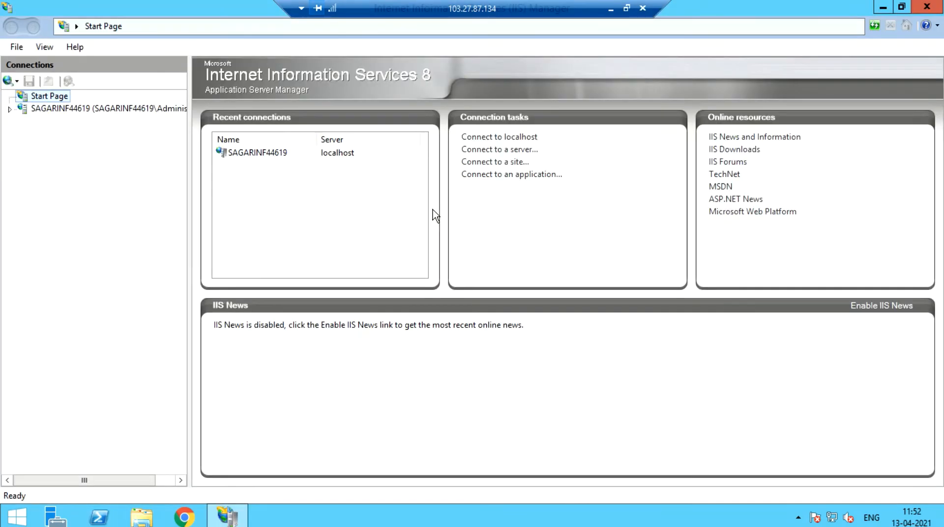
Open the Server Certificates feature for the SAGARINF44619 server.
click(15, 111)
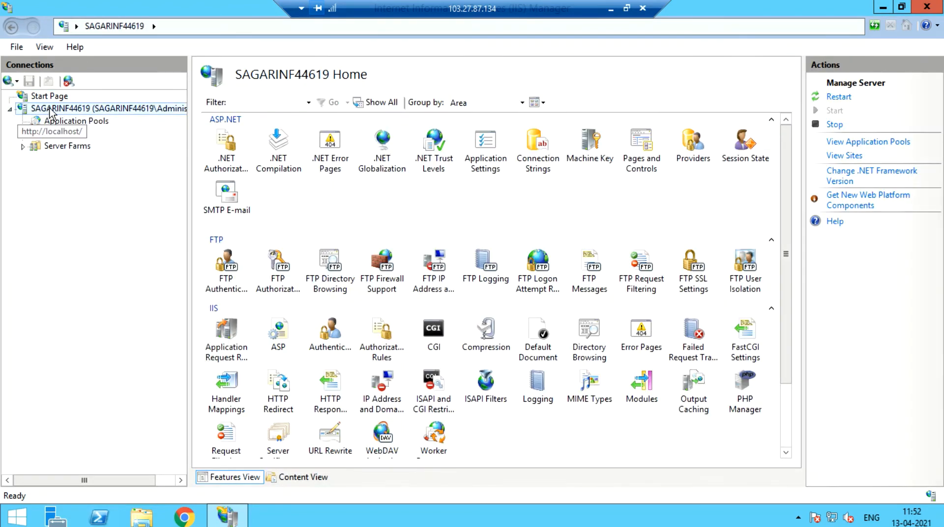
scroll(777, 344, down, 3)
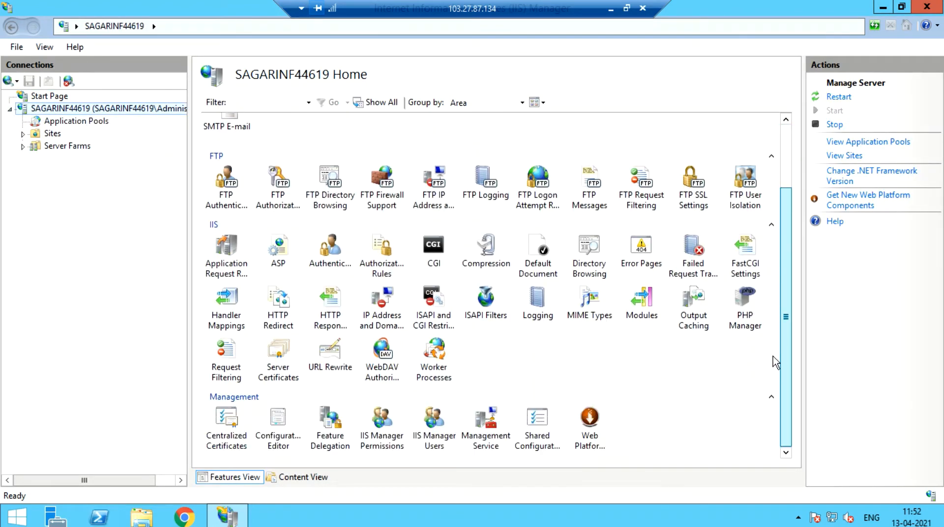
click(274, 368)
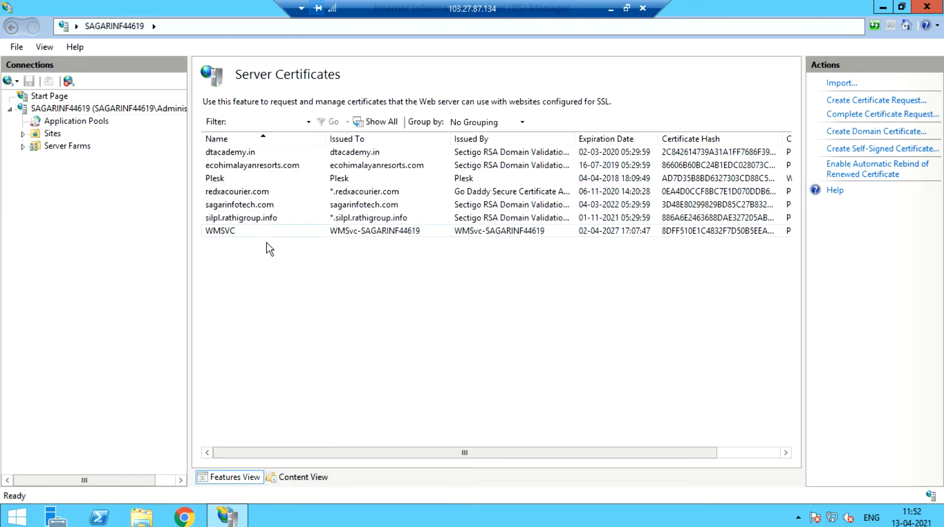
Start exporting the silpl.rathigroup.info certificate and set the export file to SILPL.pfx in the Documents folder.
click(257, 223)
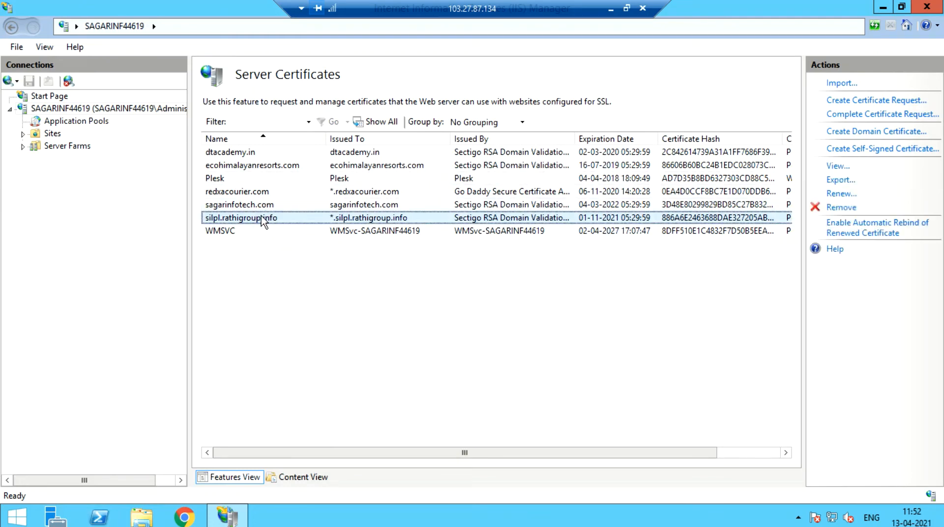
right_click(262, 222)
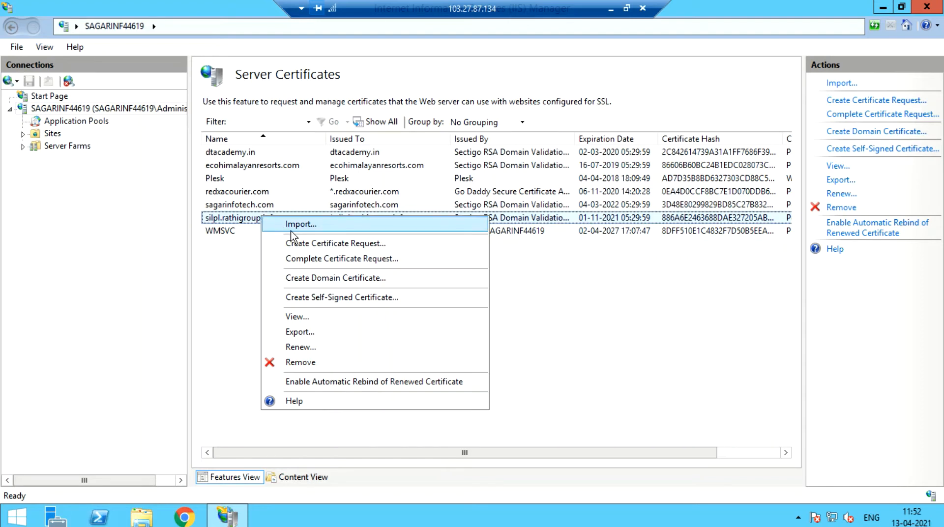
click(303, 333)
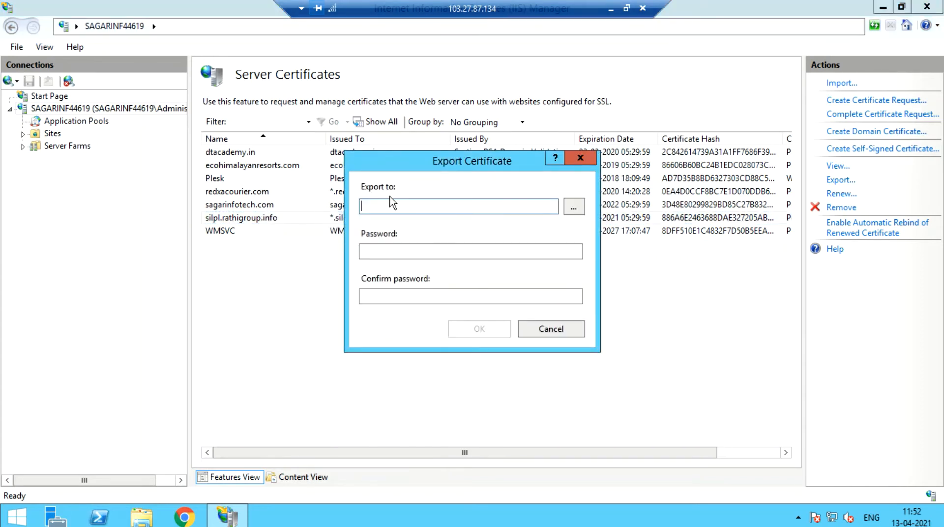
click(572, 210)
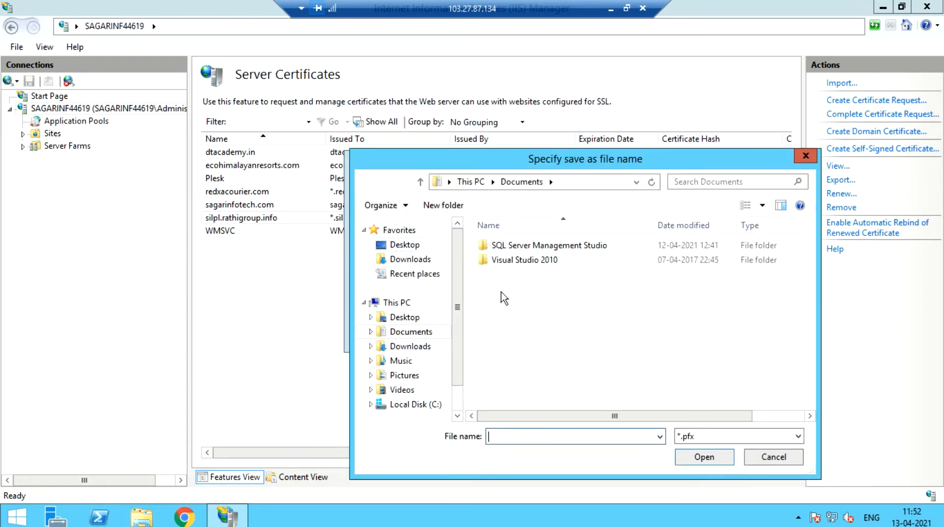
click(573, 181)
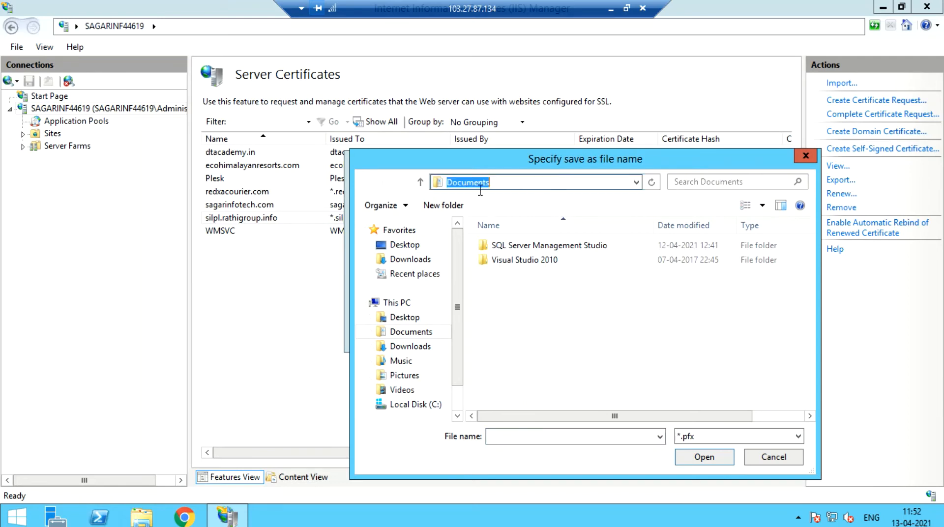
click(501, 436)
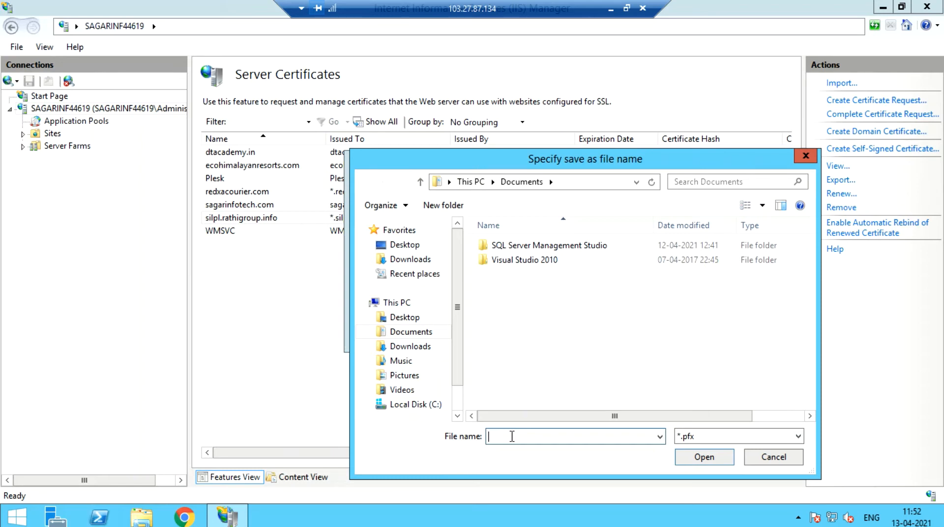
text(SL)
key(BackSpace)
text(l)
click(695, 437)
click(701, 451)
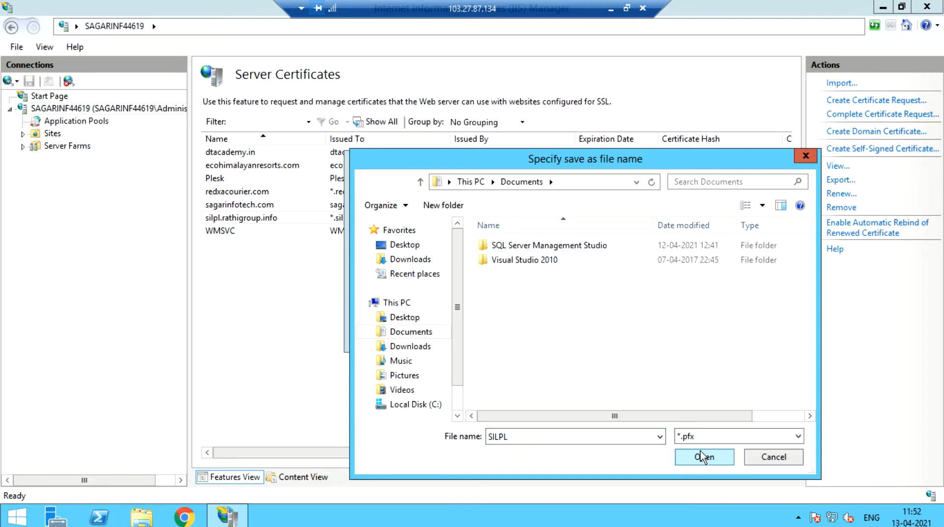
click(703, 457)
Enter and confirm the export password for the certificate, and complete the export.
click(431, 250)
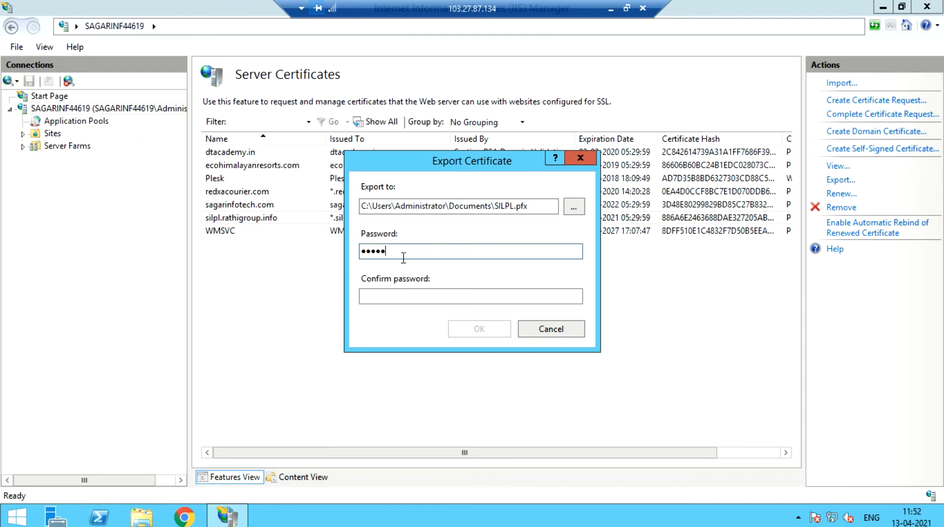
click(384, 295)
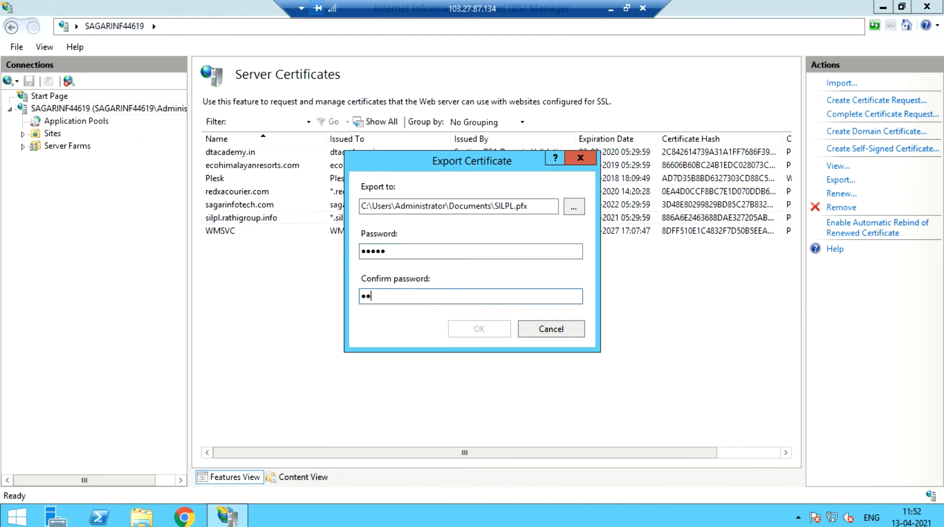
text(•••••)
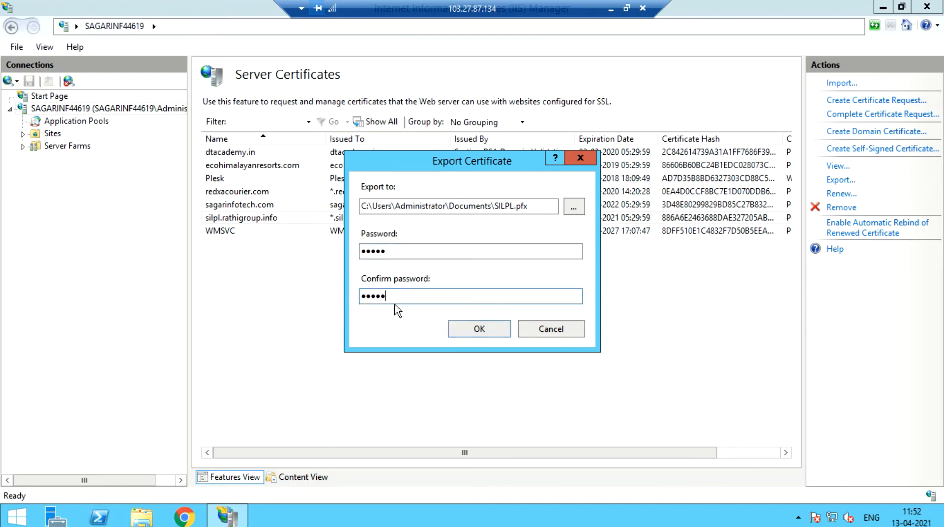
click(479, 331)
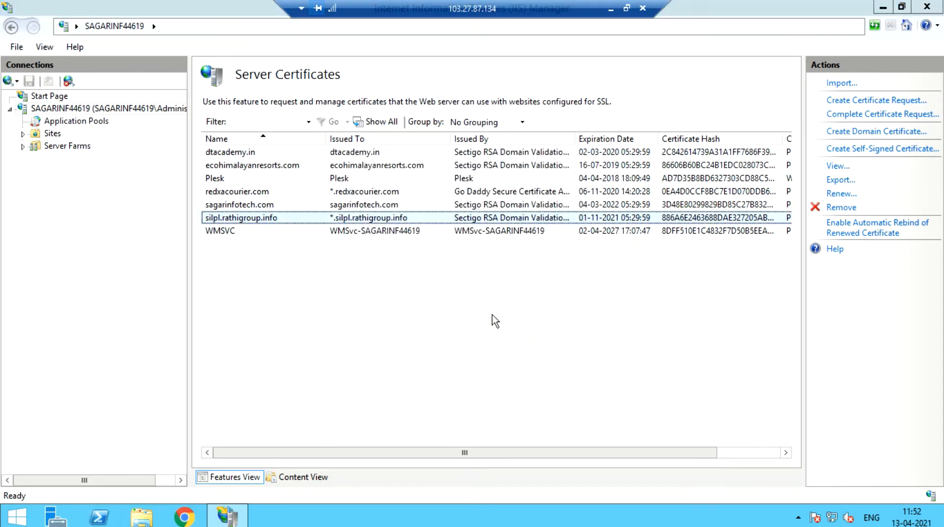
Browse to the Documents folder on the remote server by way of the C: drive.
key(super+r)
text(c:)
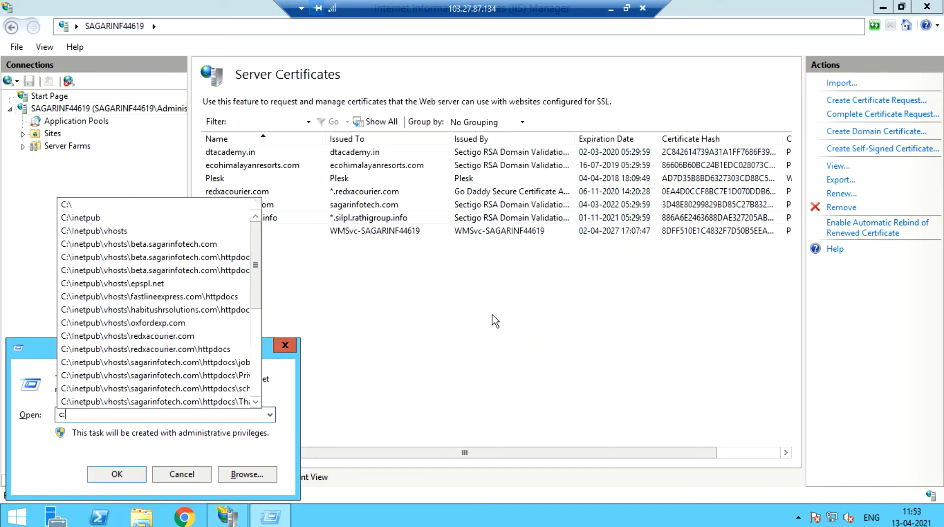
text(\d)
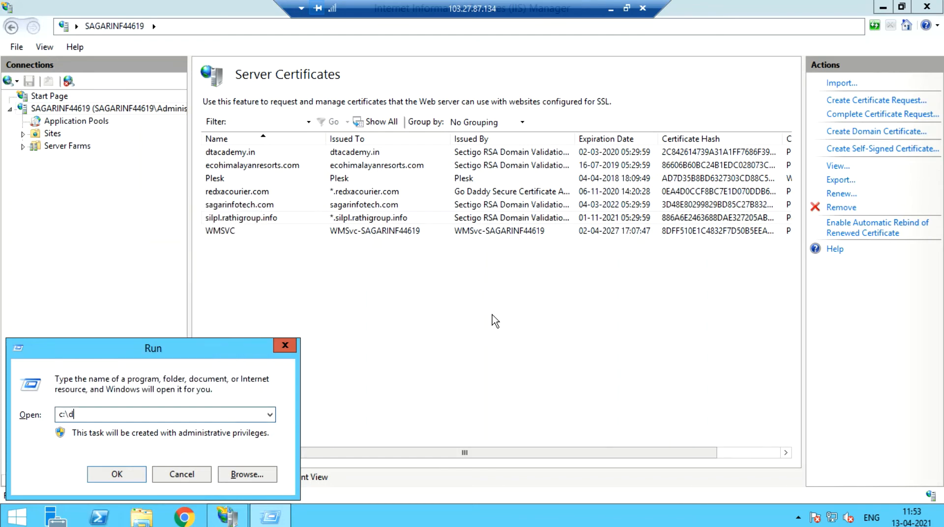
key(BackSpace)
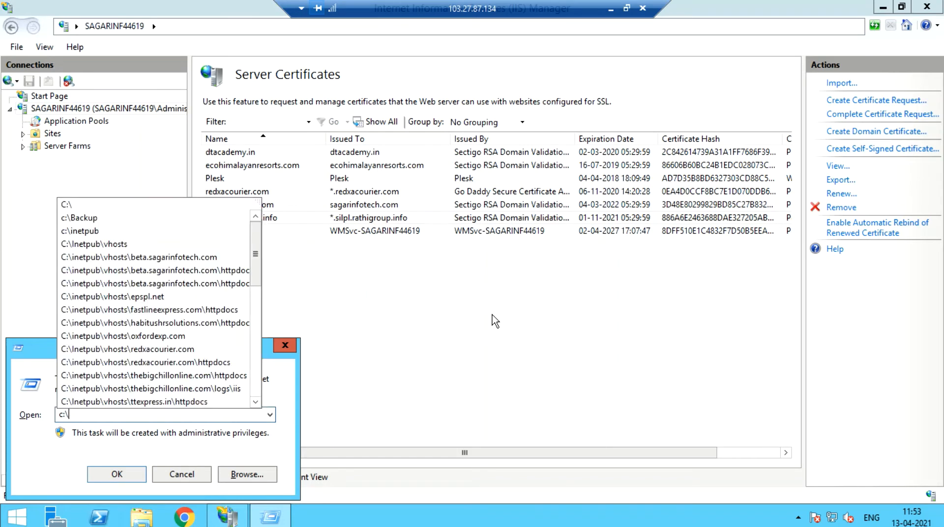
key(Return)
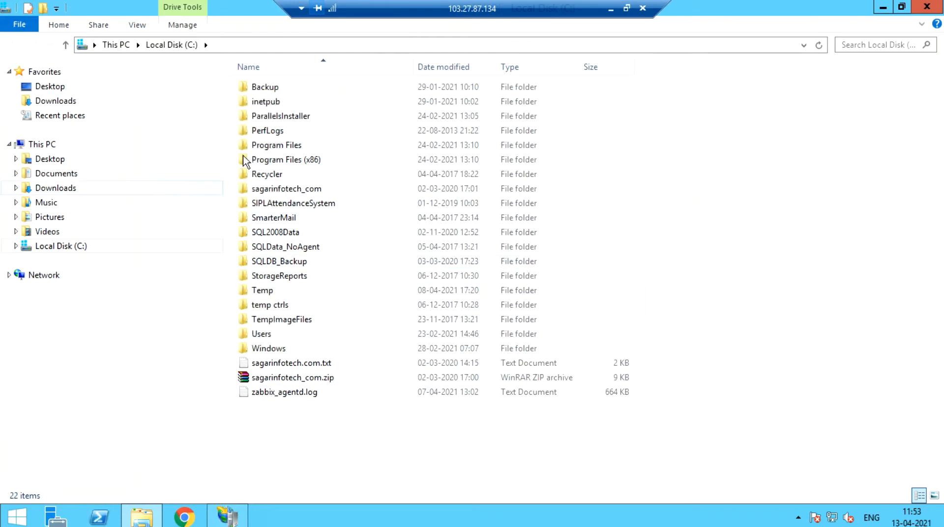
click(71, 175)
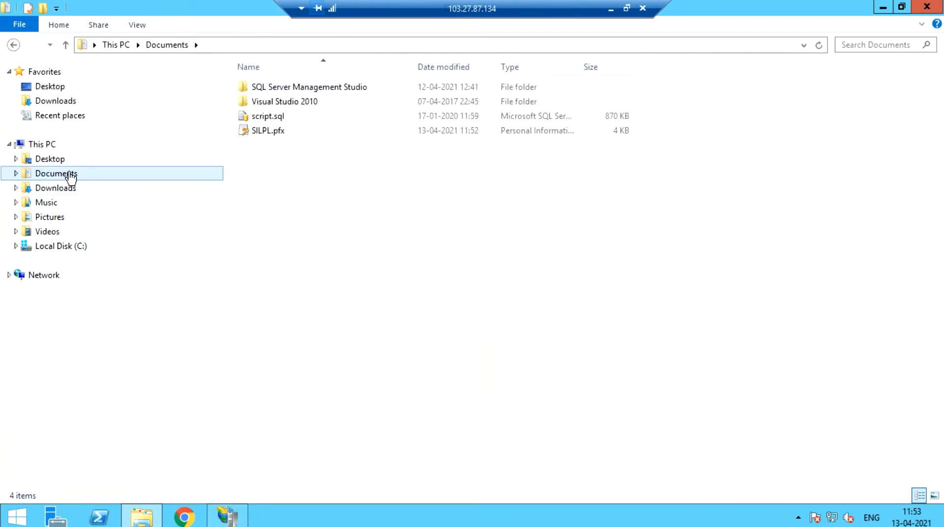
Copy SILPL.pfx from the server's Documents folder to the local computer's desktop.
click(262, 134)
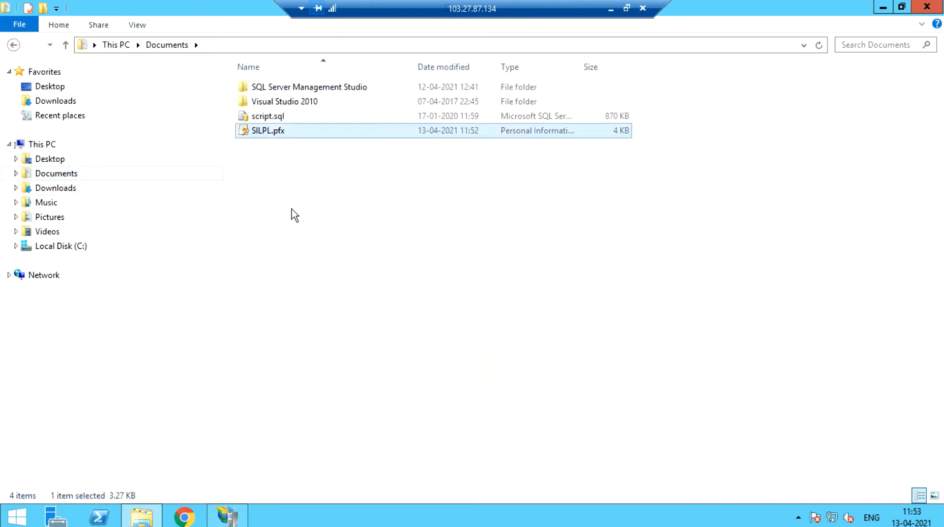
right_click(273, 131)
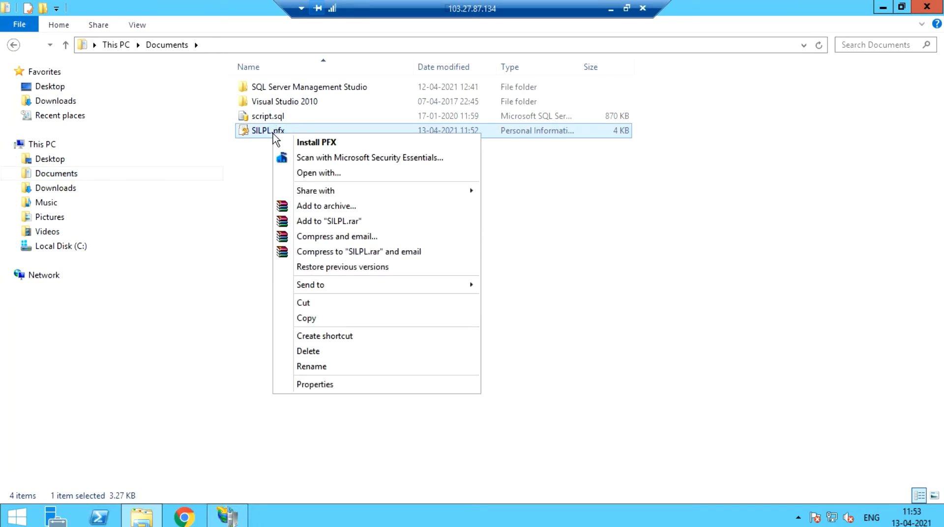
click(306, 319)
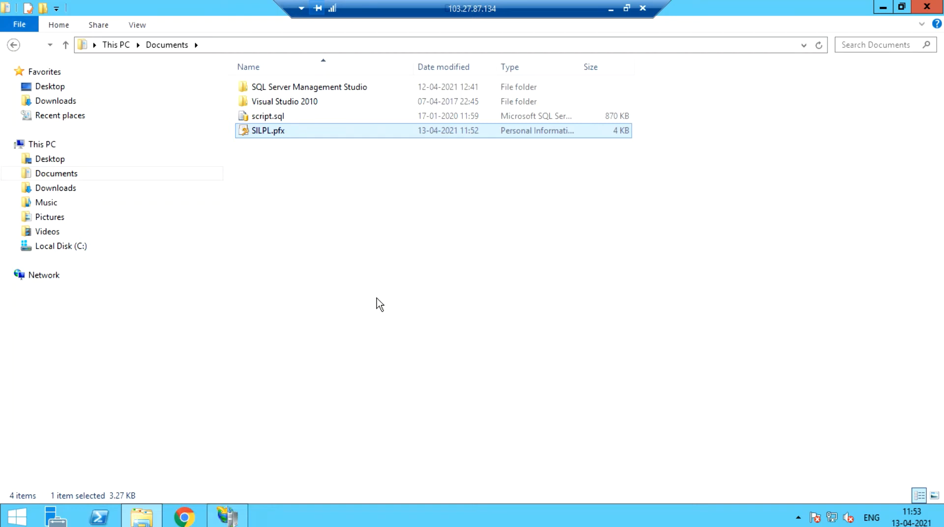
click(611, 10)
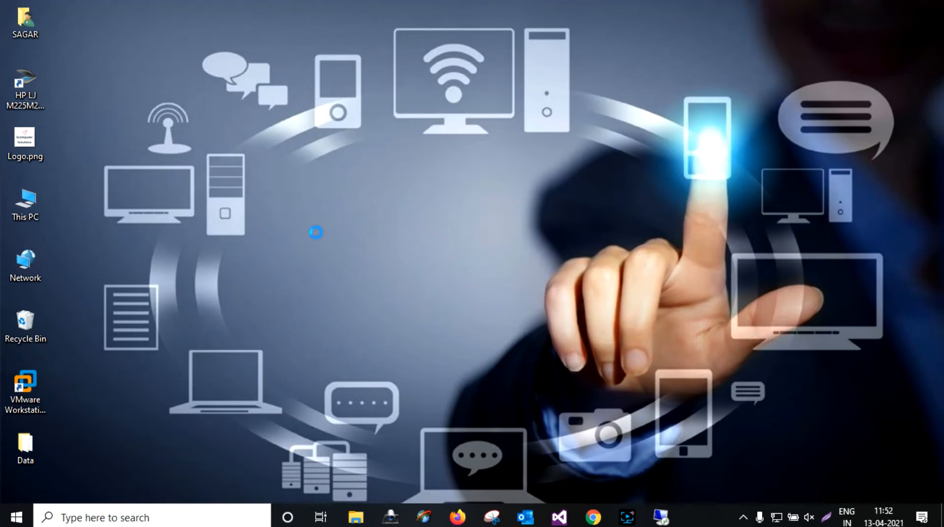
key(ctrl+v)
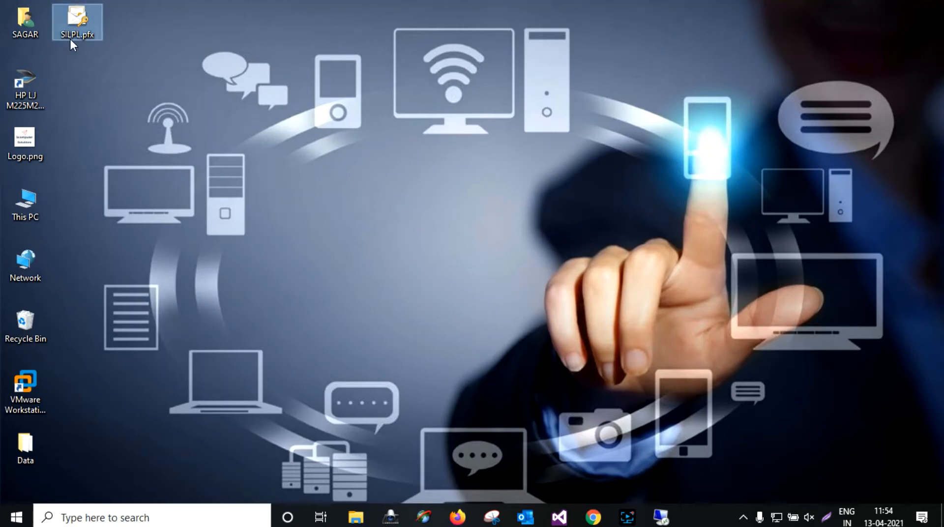
Connect to the destination server at 192.168.5.53:2324 through Remote Desktop Connection with the saved credentials.
key(super+r)
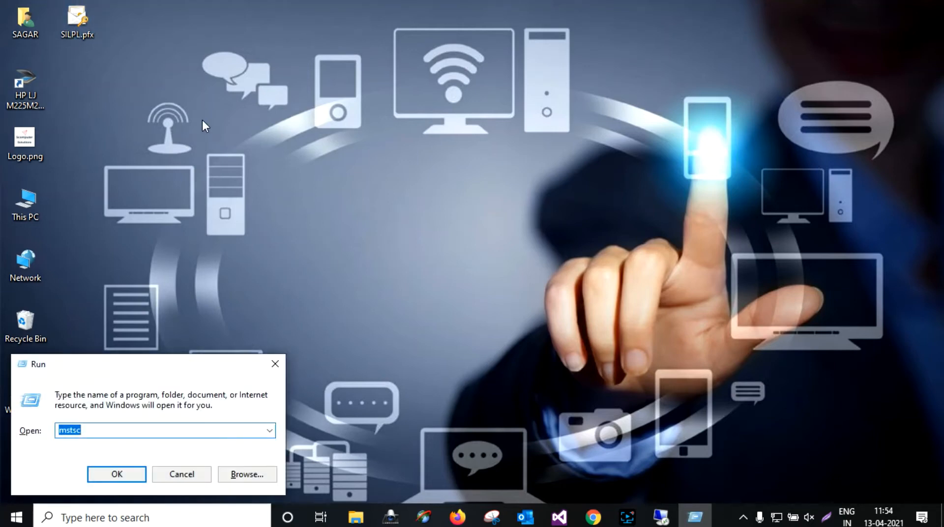
key(Return)
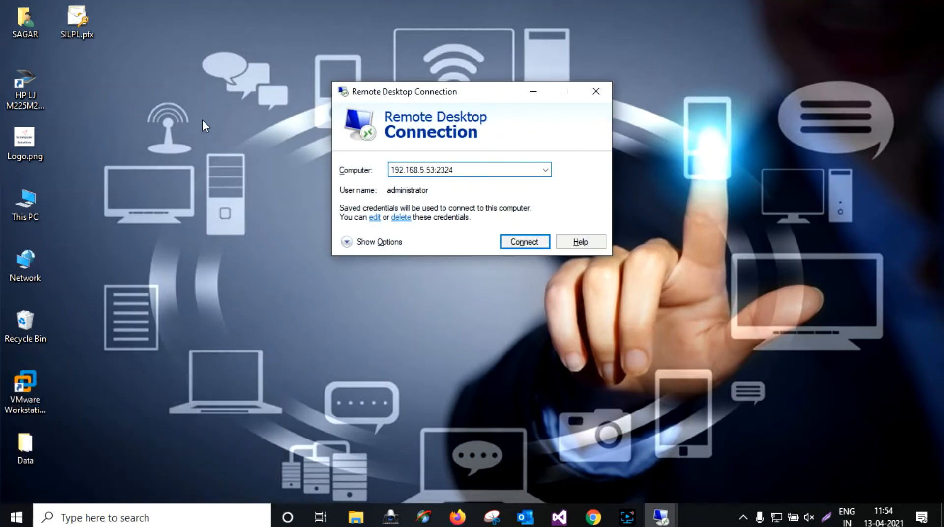
key(Return)
key(y)
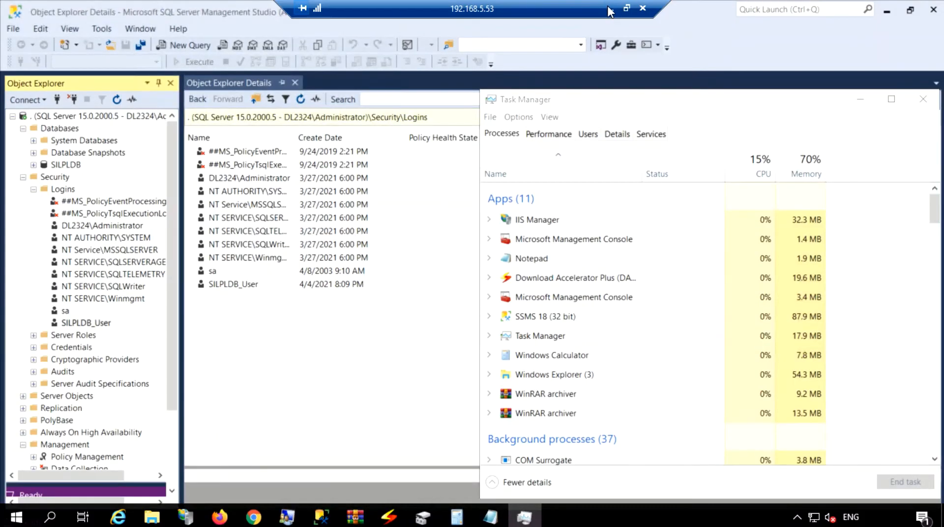
Copy SILPL.pfx from the local computer's desktop to the desktop of the destination server 192.168.5.53.
click(609, 9)
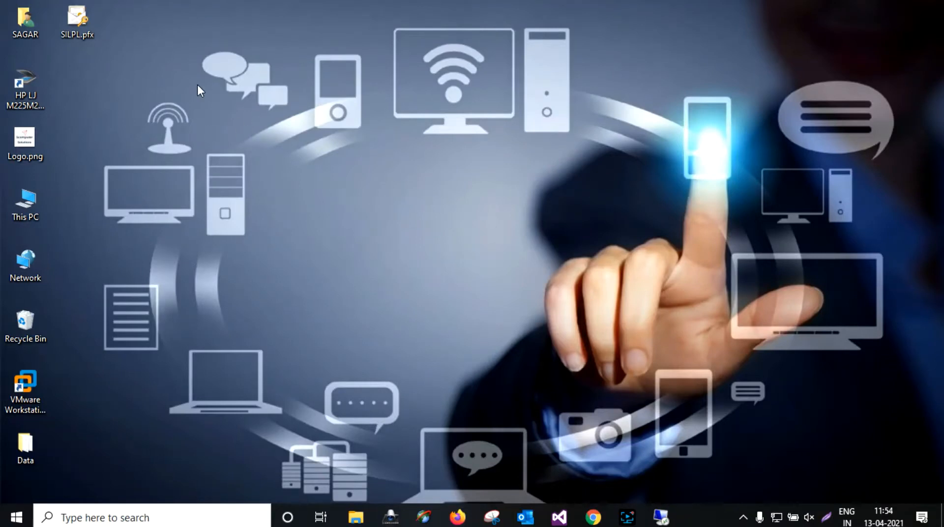
right_click(76, 32)
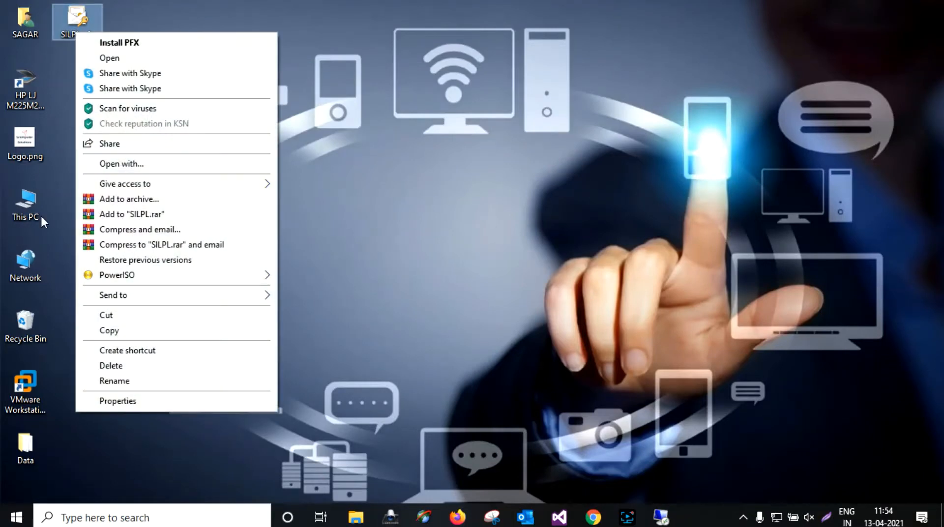
click(112, 332)
mouse_move(661, 516)
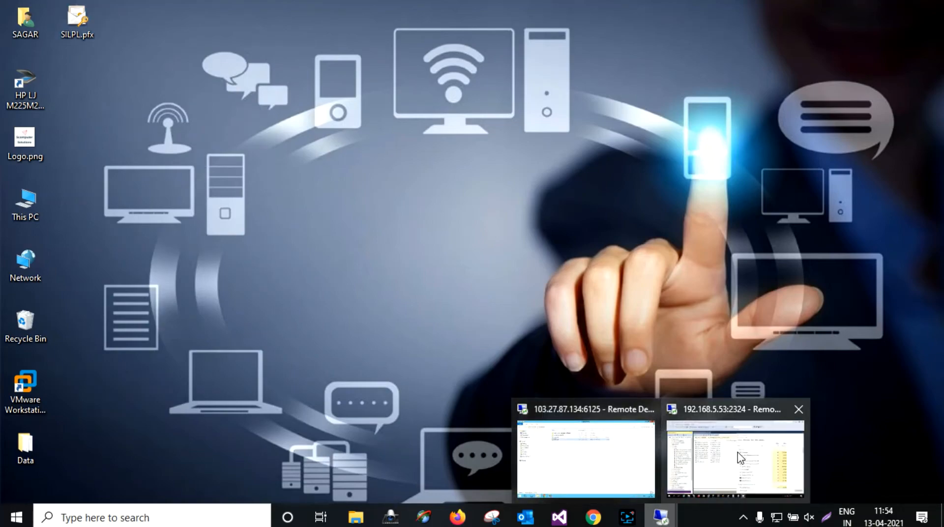
click(740, 455)
key(super+d)
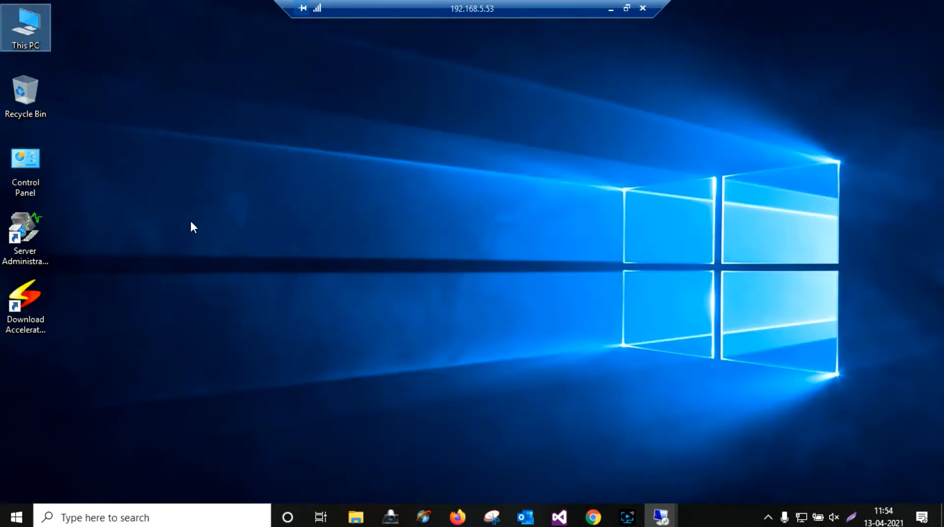
key(ctrl+v)
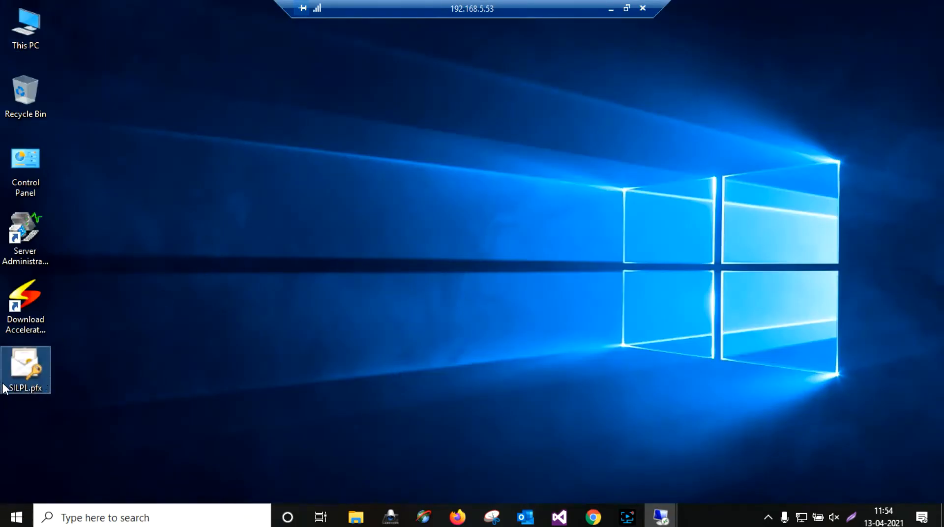
click(297, 314)
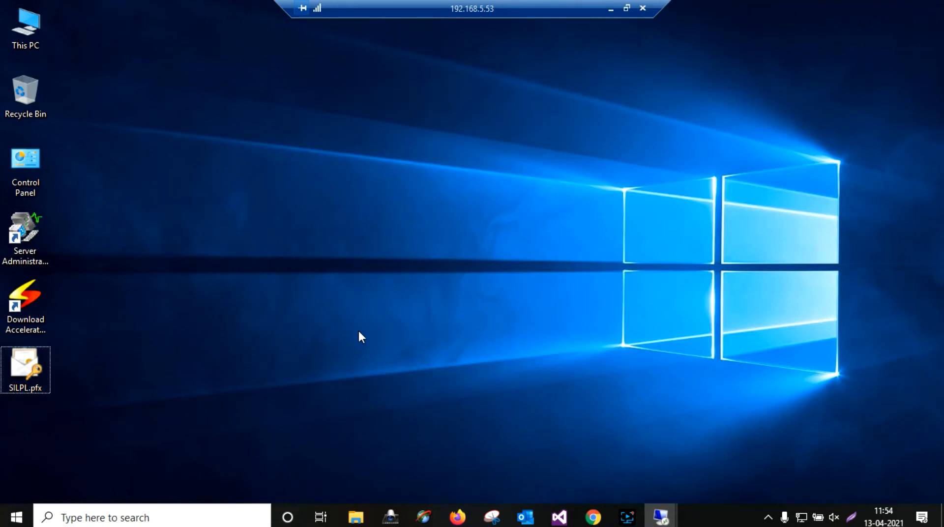
Place a copy of SILPL.pfx in the root of the destination server's C: drive.
click(42, 373)
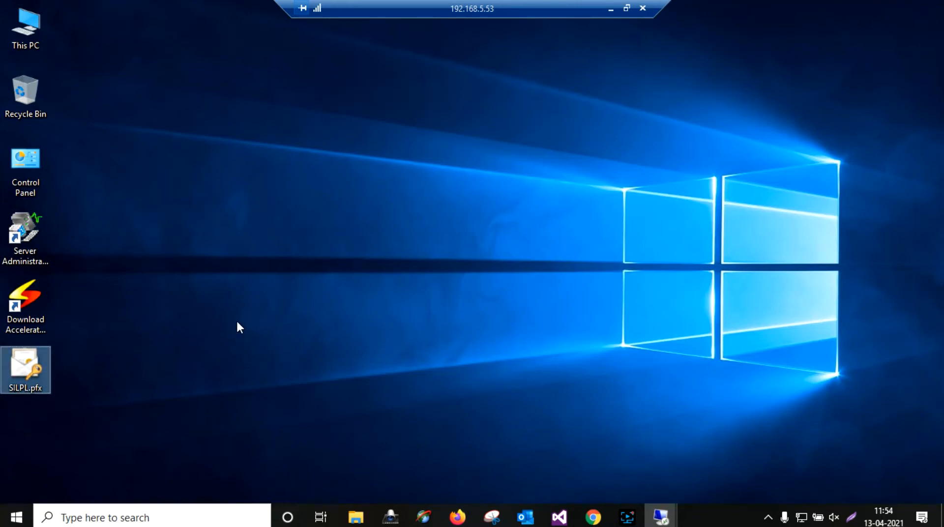
key(super+e)
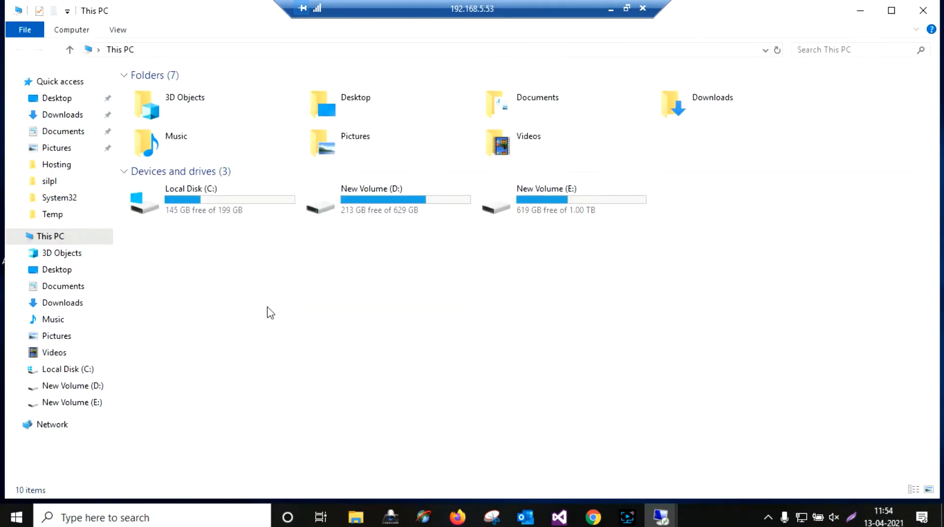
double_click(230, 212)
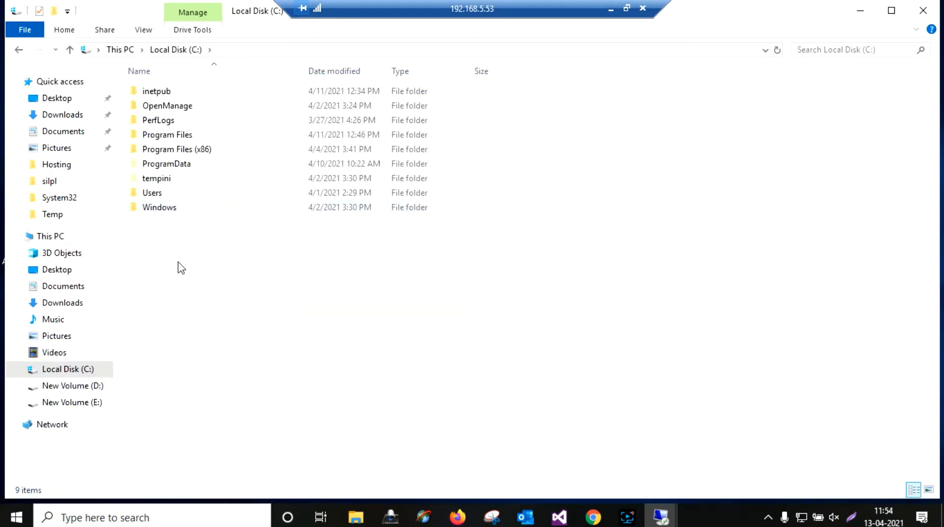
key(ctrl+v)
click(257, 289)
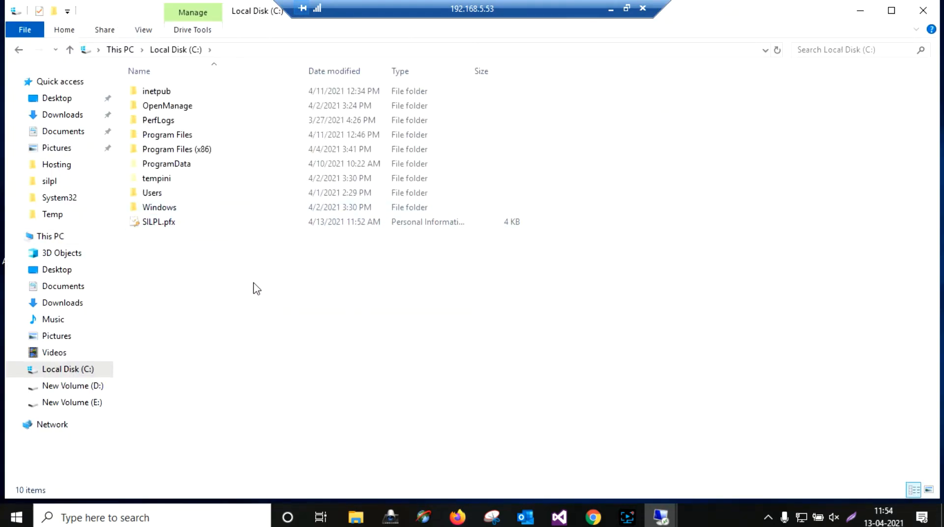
Launch IIS Manager on the destination server by running inetmgr.
key(super+r)
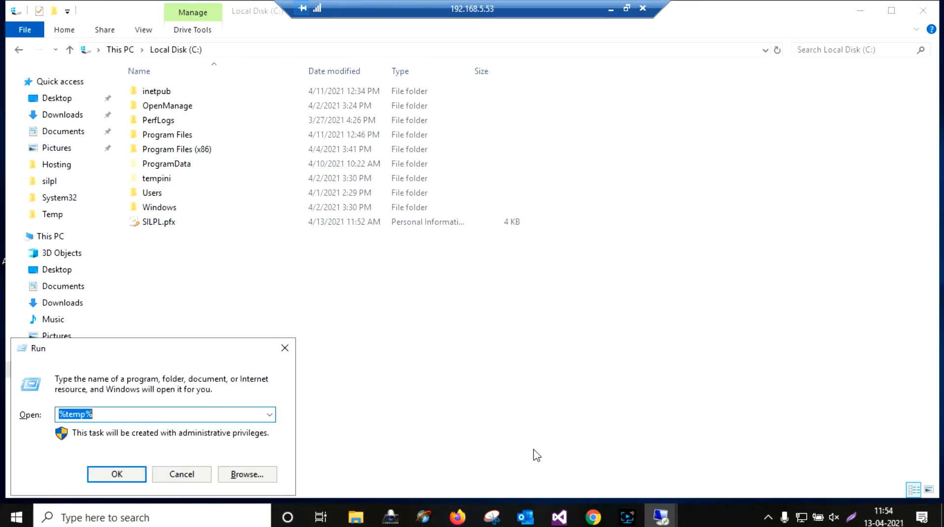
text(ine)
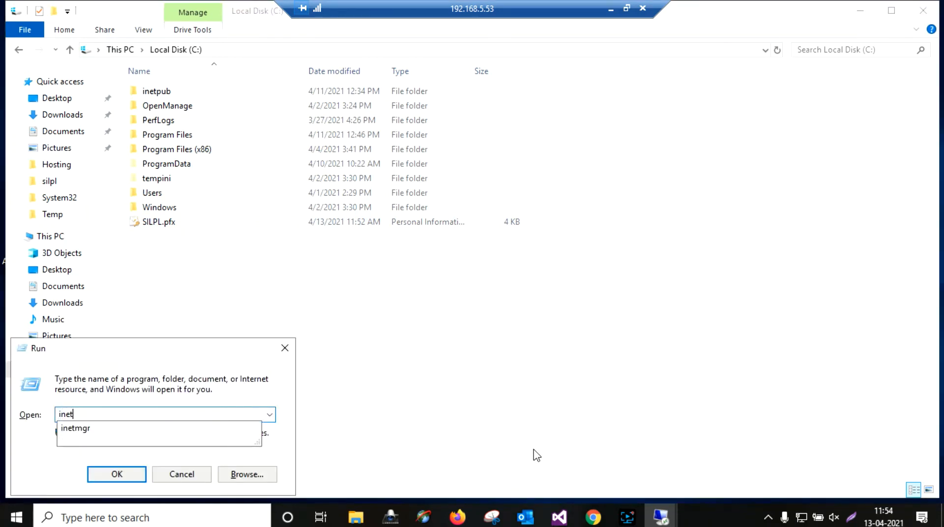
text(t)
key(Down)
key(Return)
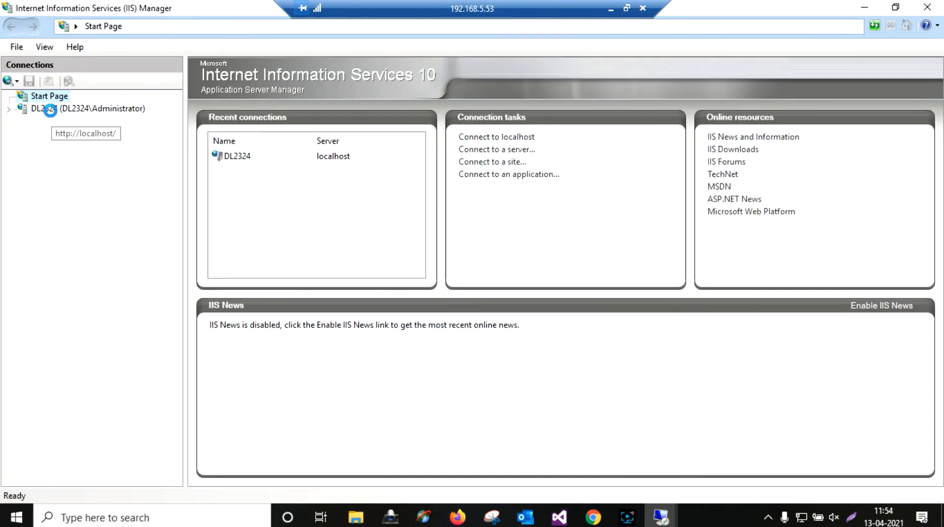
Open the Server Certificates feature of the DL2324 server.
click(51, 109)
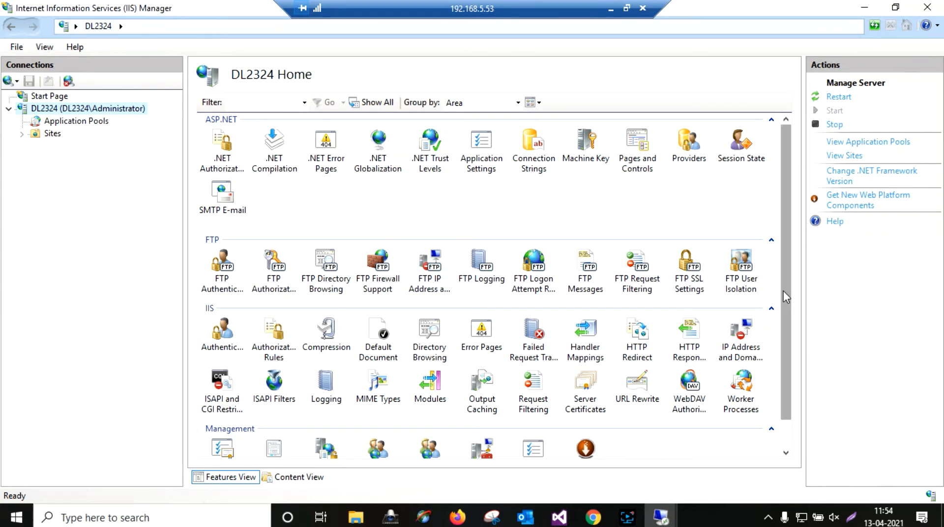
scroll(783, 294, down, 2)
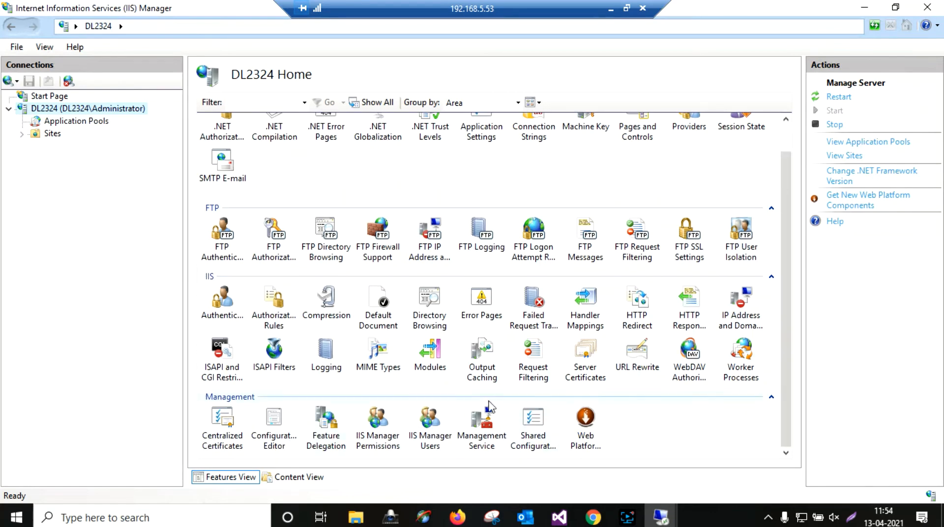
click(588, 368)
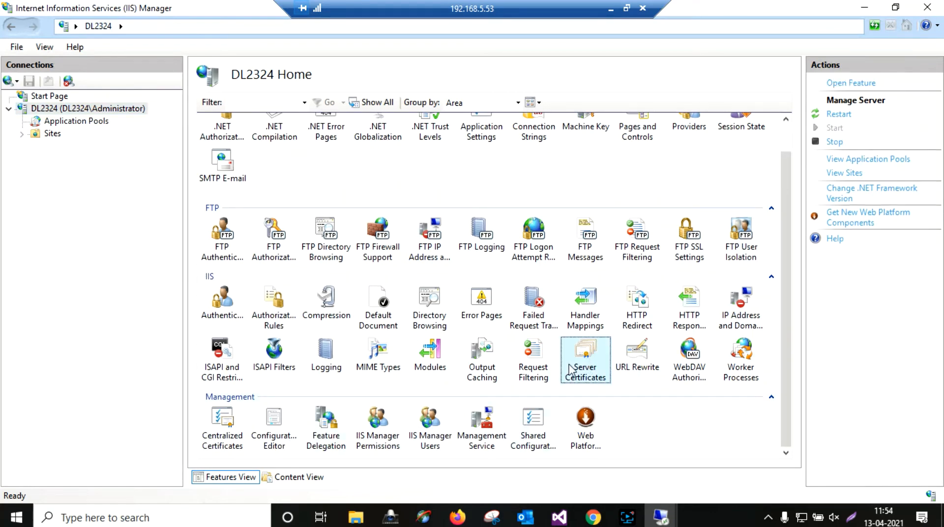
double_click(590, 360)
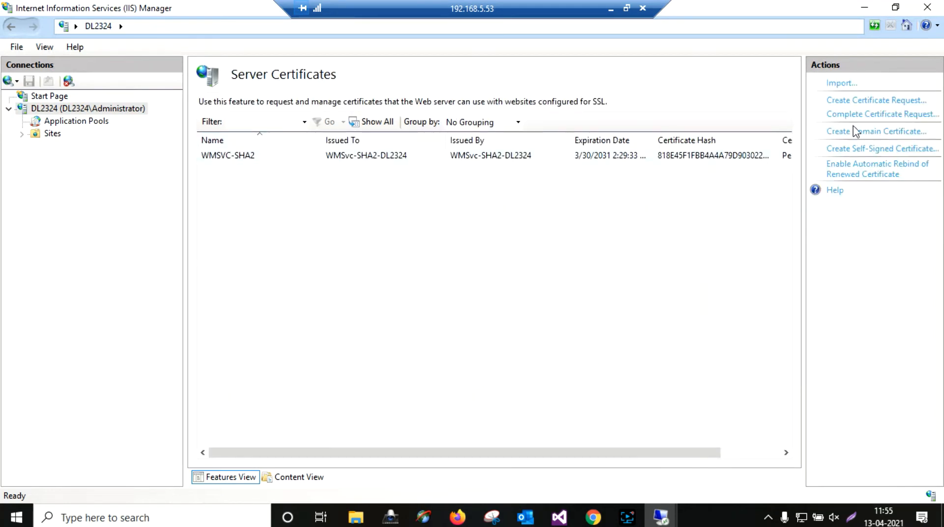
Start a certificate import and choose SILPL.pfx from the C: drive as the certificate file.
click(839, 84)
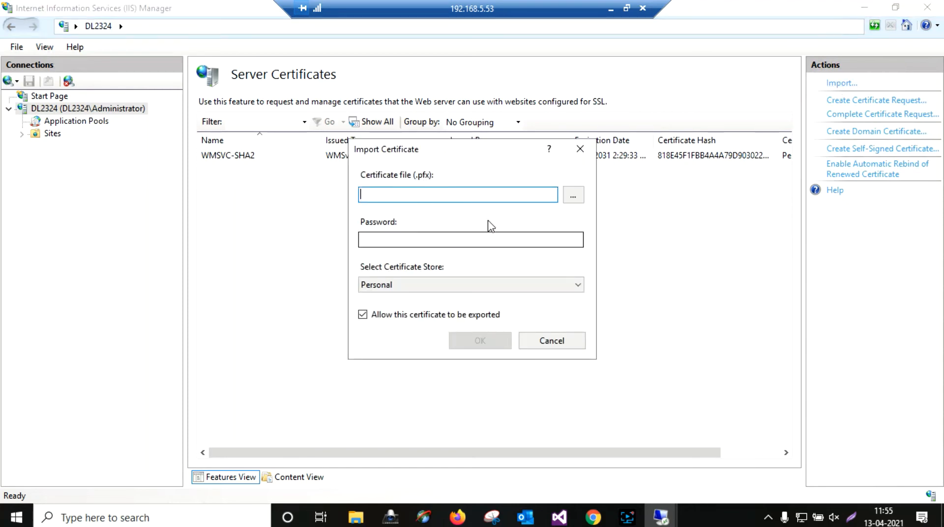
click(573, 196)
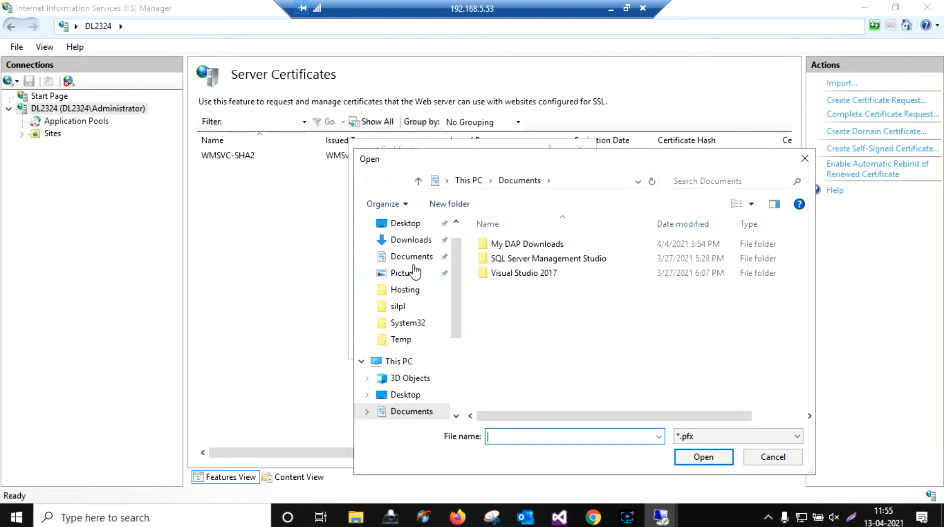
scroll(419, 310, up, 1)
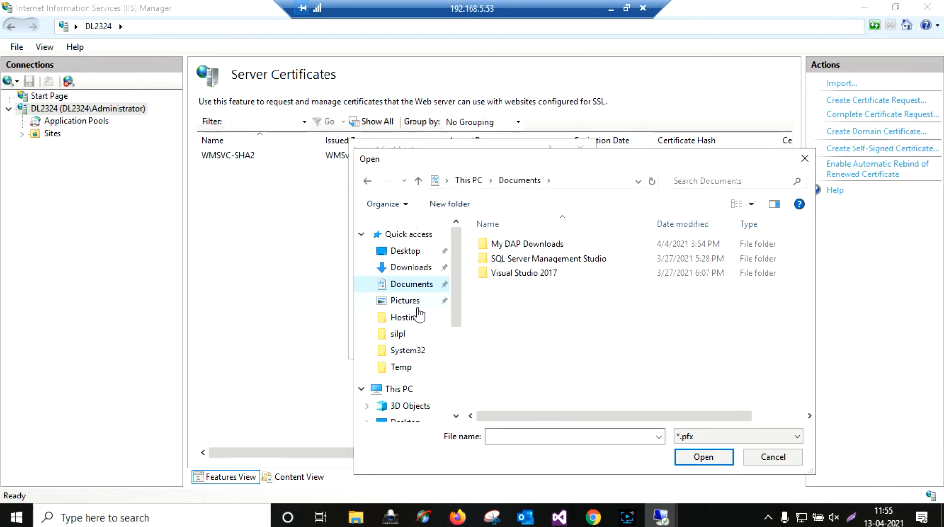
click(412, 285)
scroll(428, 367, down, 1)
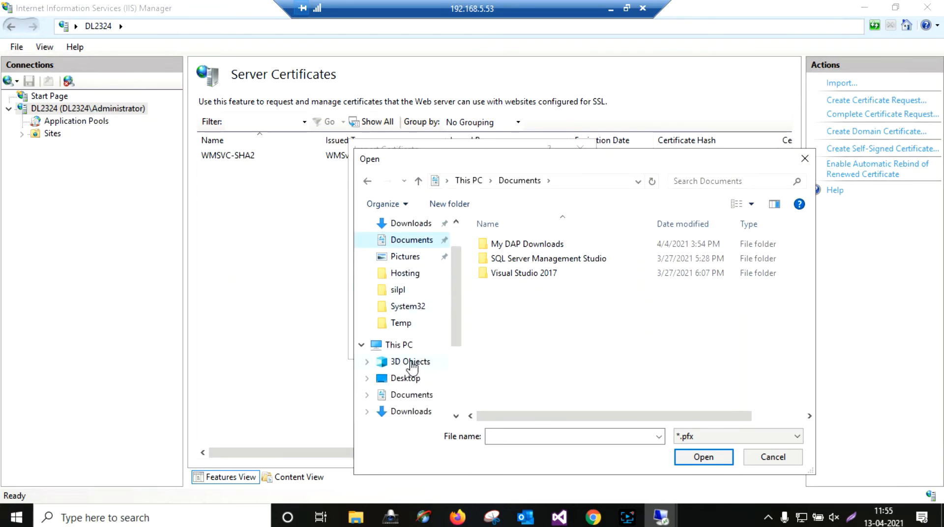
click(403, 347)
scroll(497, 325, down, 3)
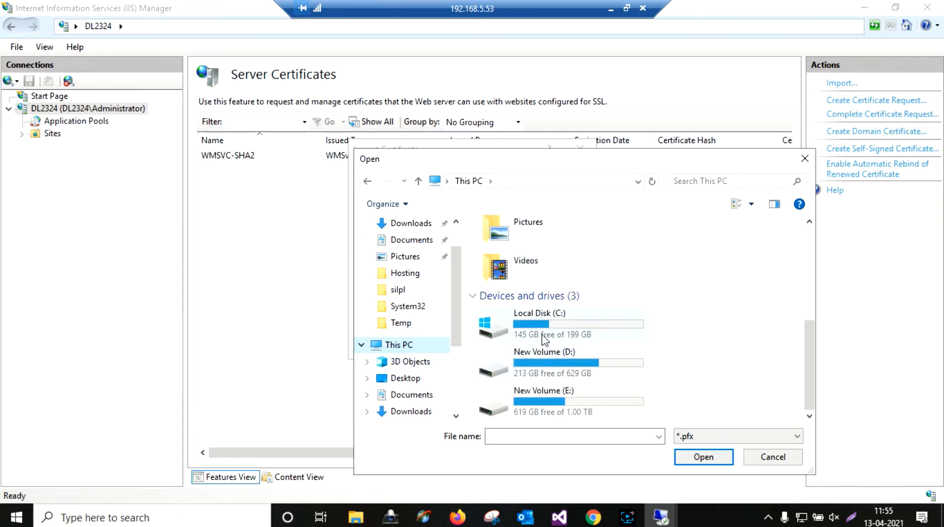
double_click(544, 336)
click(502, 376)
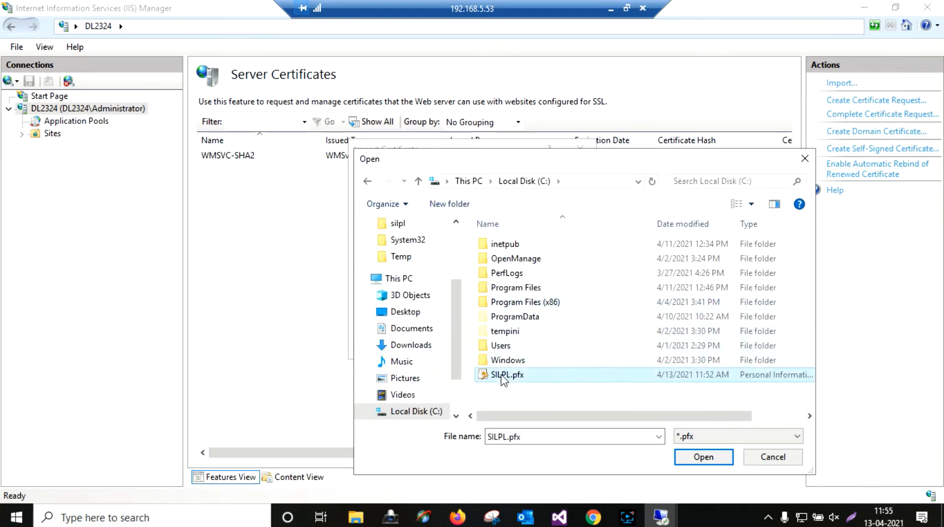
click(703, 457)
Enter the certificate password, choose the Personal certificate store, and complete the import.
click(368, 241)
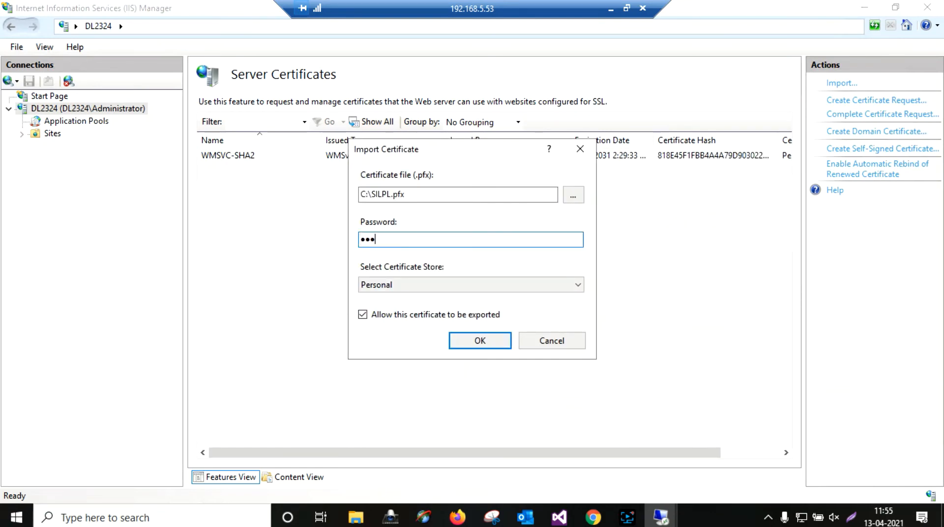
click(394, 285)
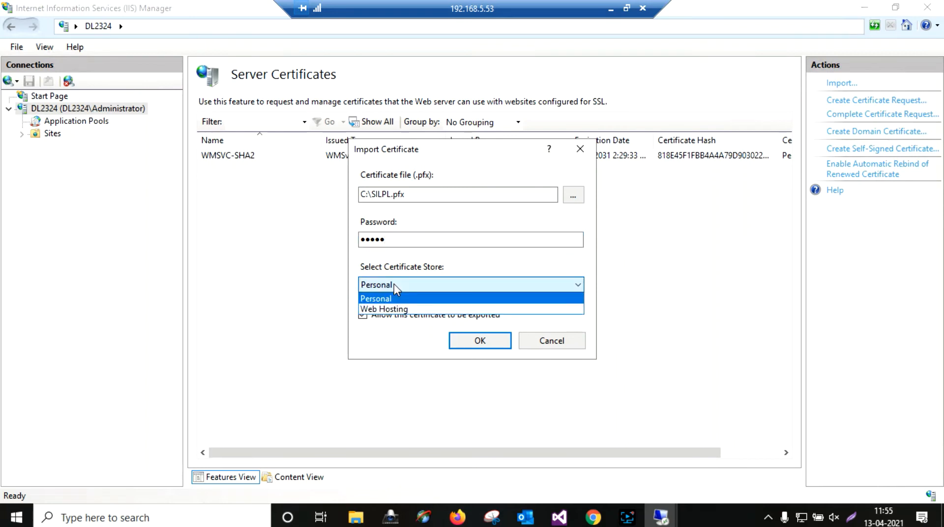
click(387, 300)
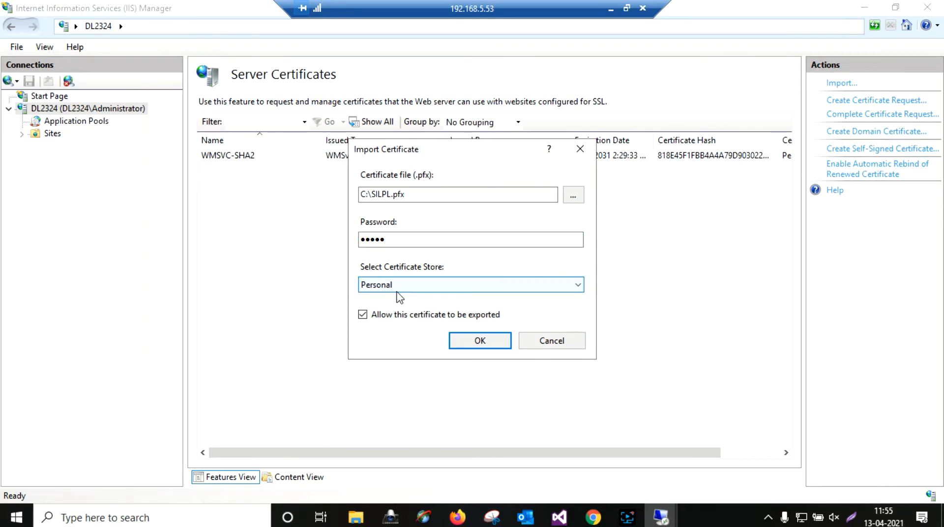
click(471, 344)
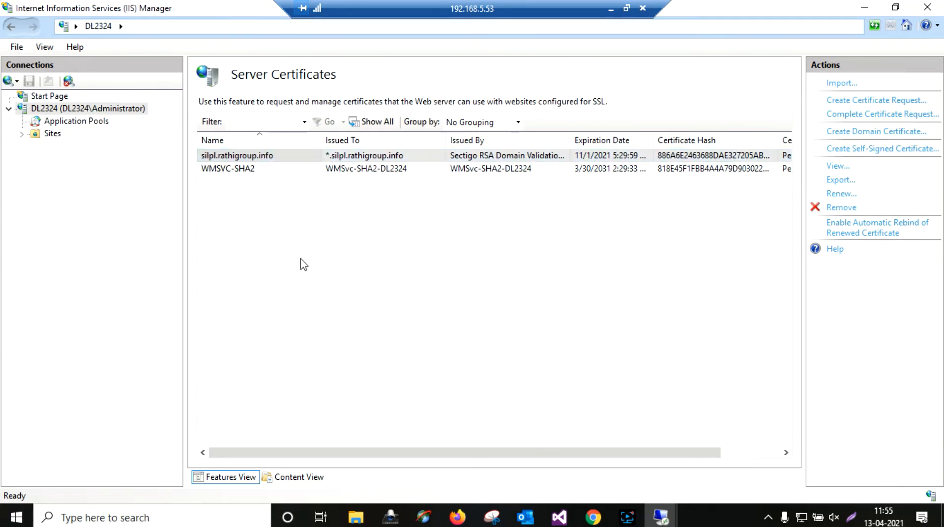
Refresh the server connection and check the silpl.rathigroup.info entry in the certificate list, reversing the sort by name.
right_click(458, 243)
click(124, 251)
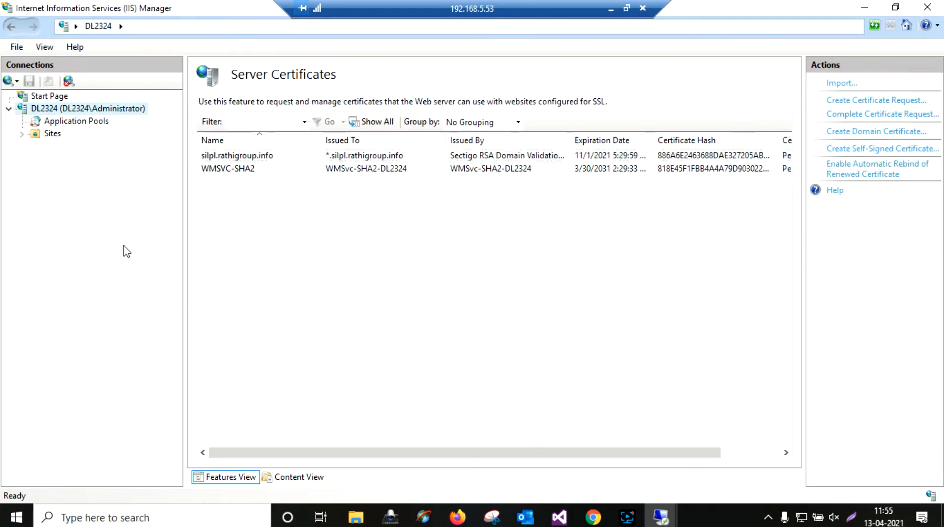
right_click(93, 222)
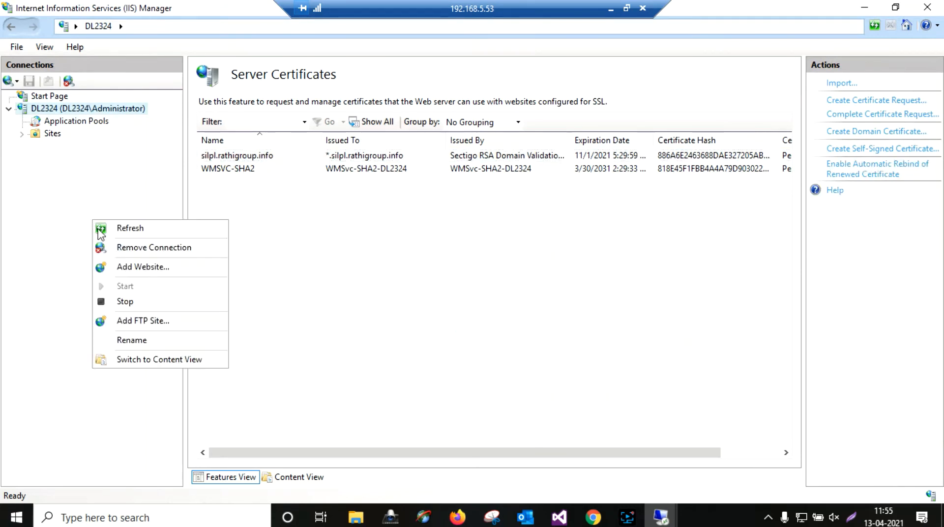
click(124, 233)
click(231, 141)
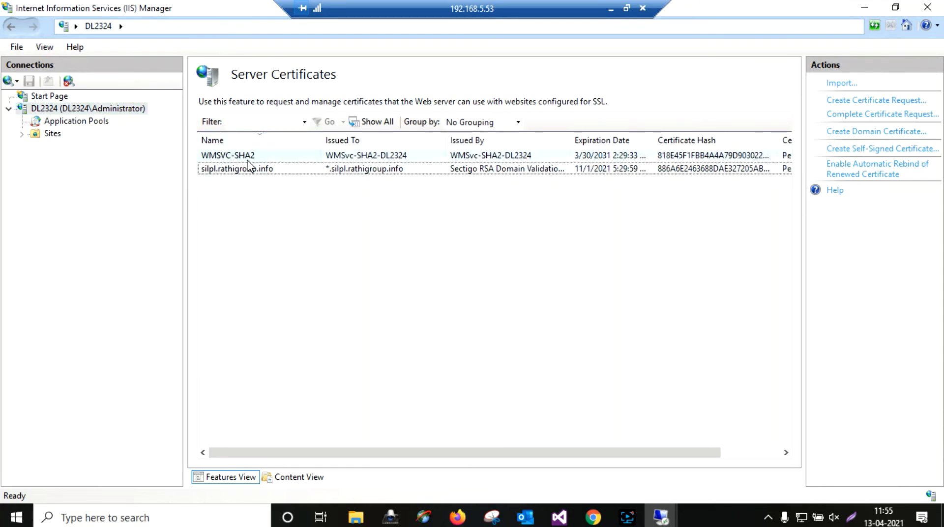
click(250, 169)
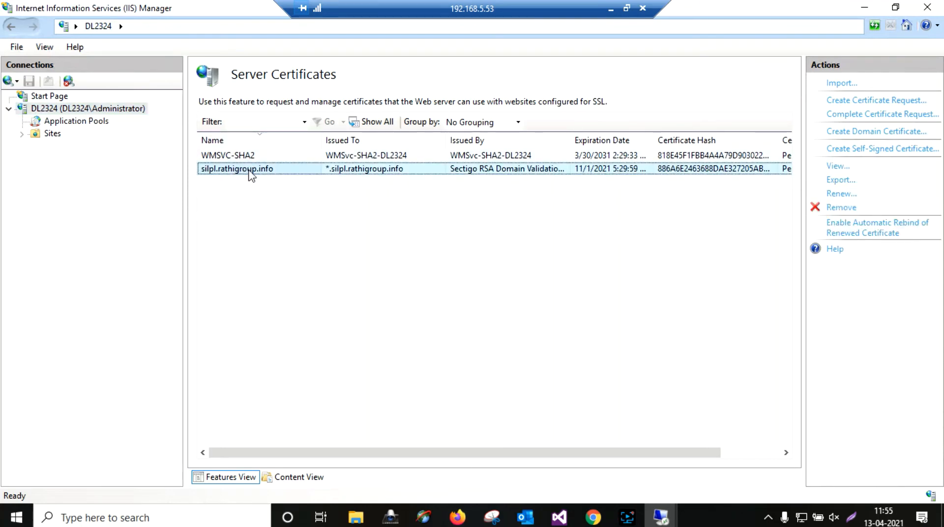
Show the server's hosted sites and open the site bindings of api.silpl.com.
click(49, 125)
click(51, 133)
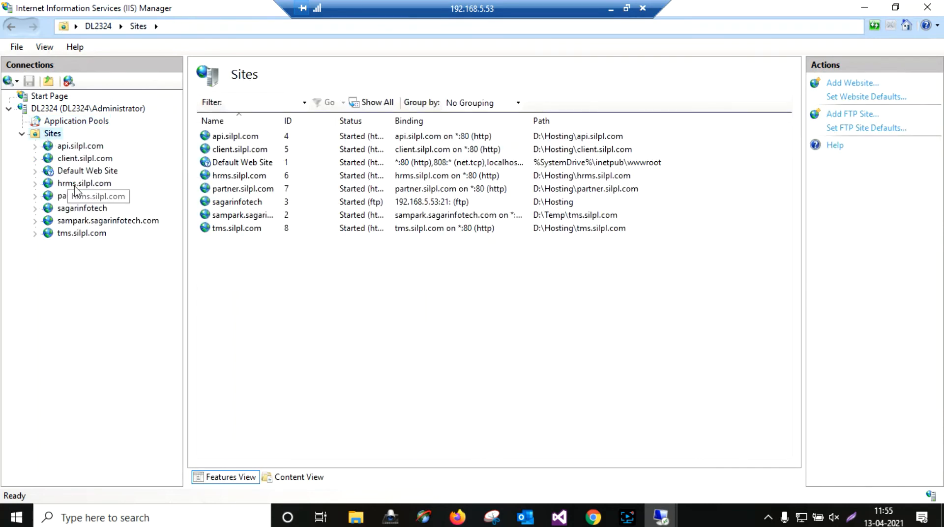
right_click(81, 148)
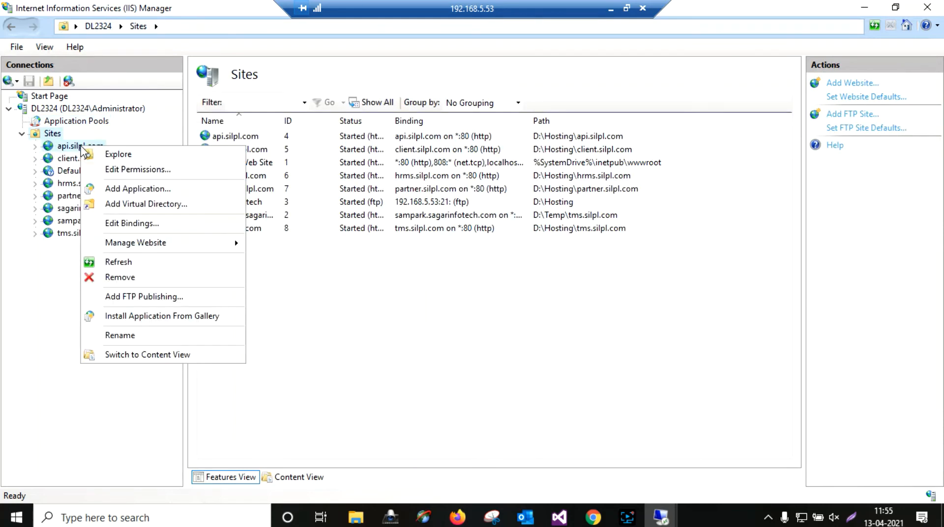
click(157, 223)
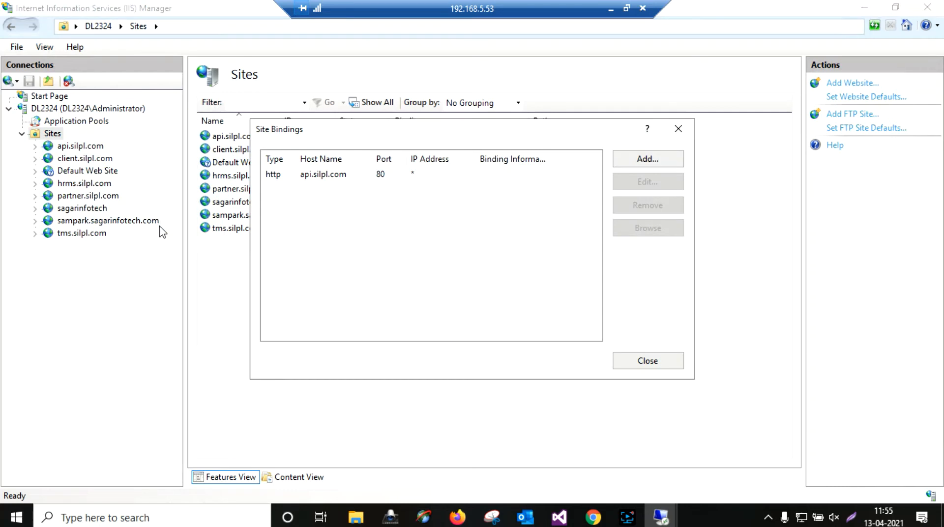
Copy the host name from the existing http binding of api.silpl.com without editing that binding.
click(660, 167)
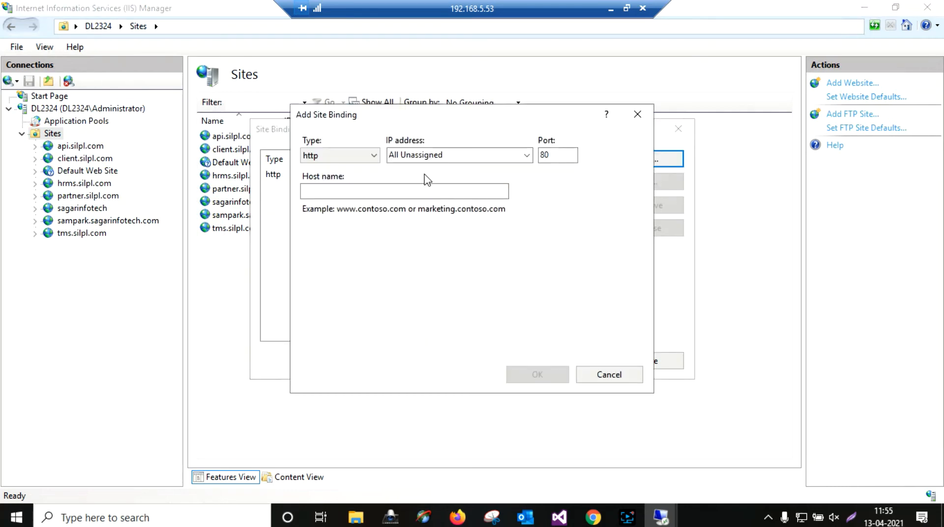
click(637, 114)
click(348, 177)
click(647, 183)
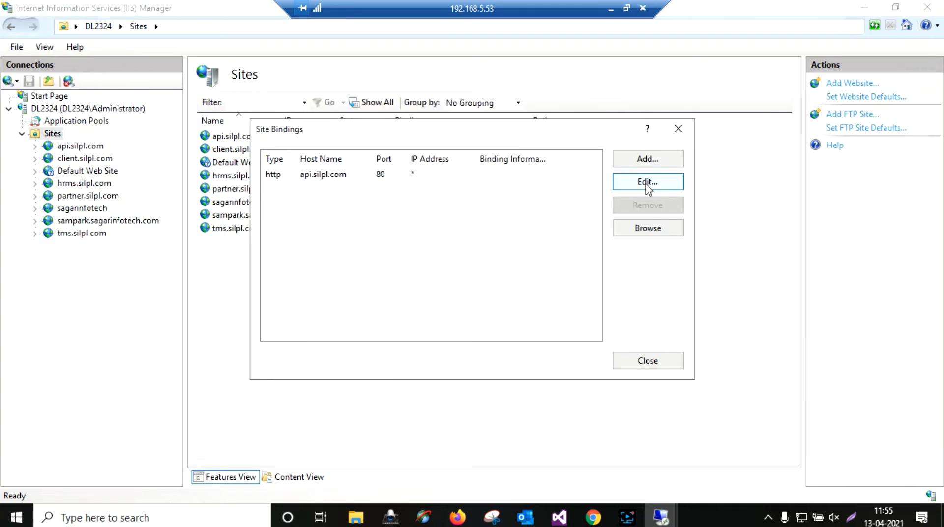
drag(361, 189, 267, 189)
key(ctrl+c)
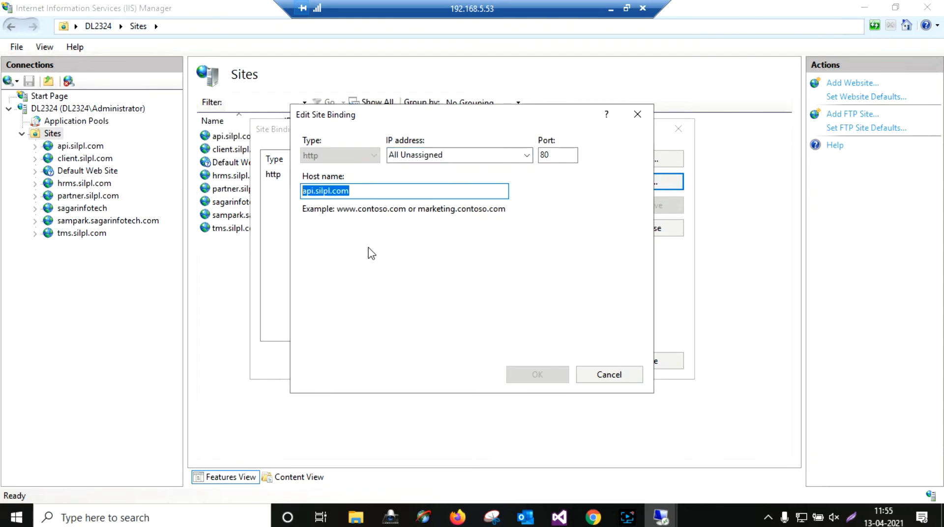
click(608, 377)
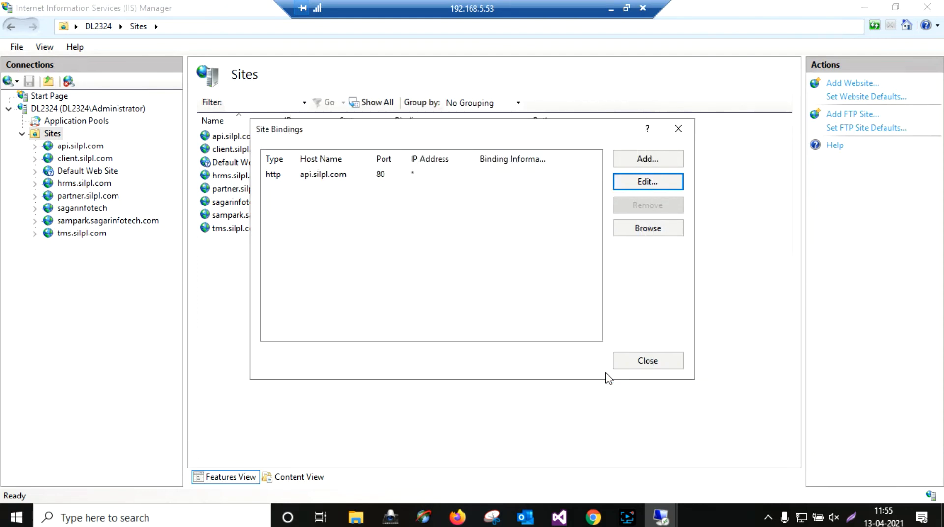
Start a new https binding with the copied host name api.silpl.com and require Server Name Indication.
click(658, 160)
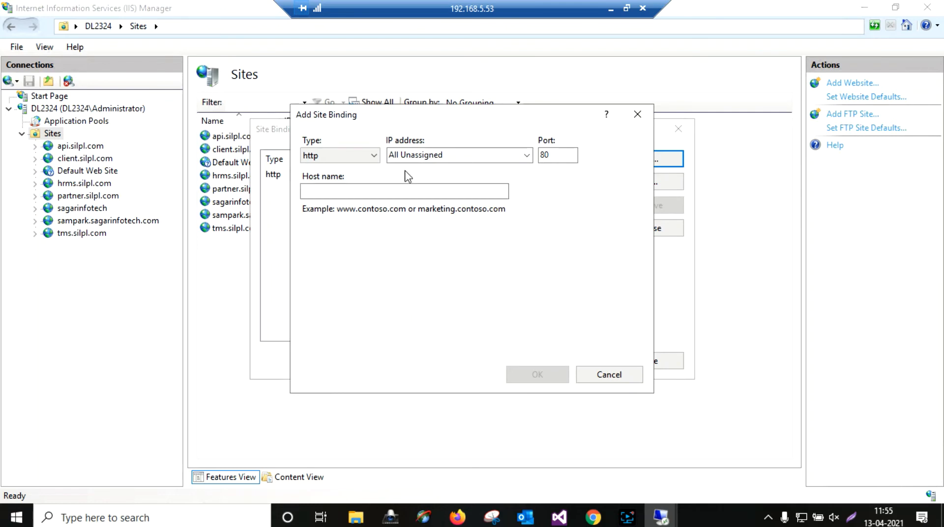
click(345, 155)
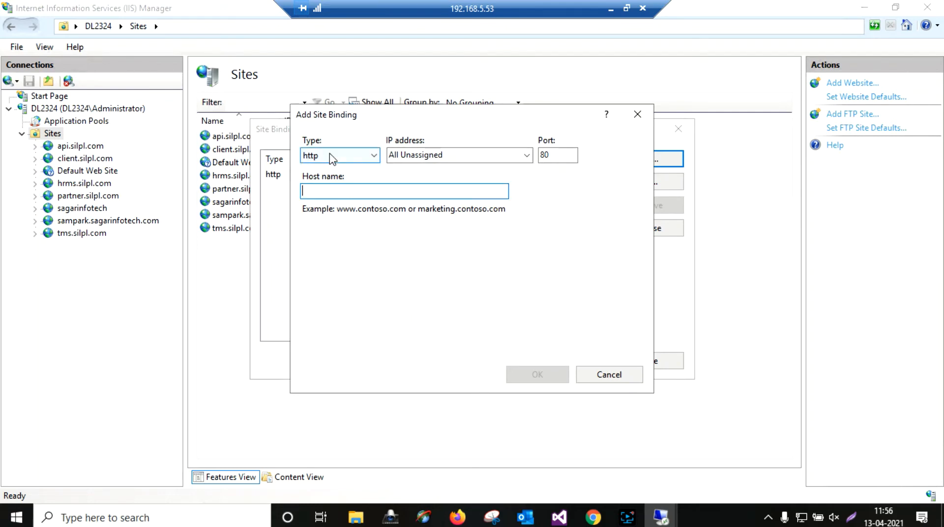
click(328, 182)
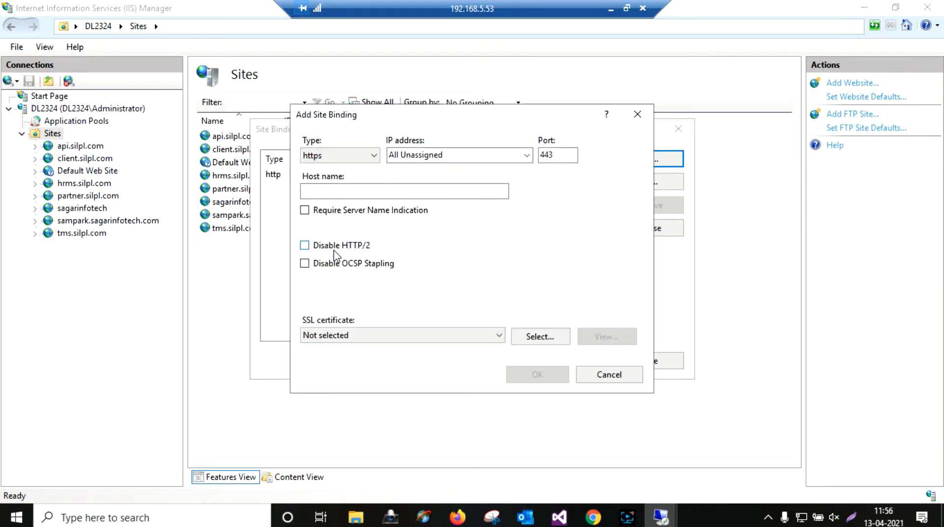
click(327, 191)
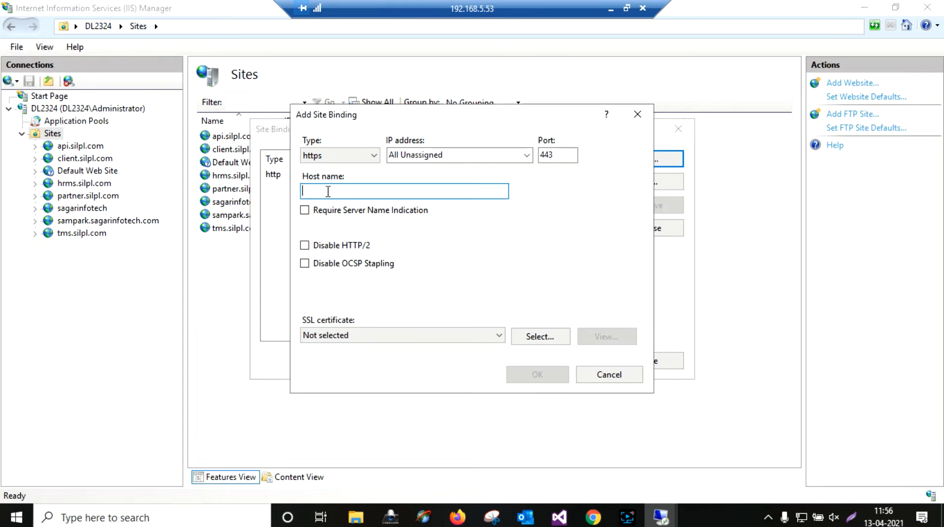
key(ctrl+v)
click(344, 210)
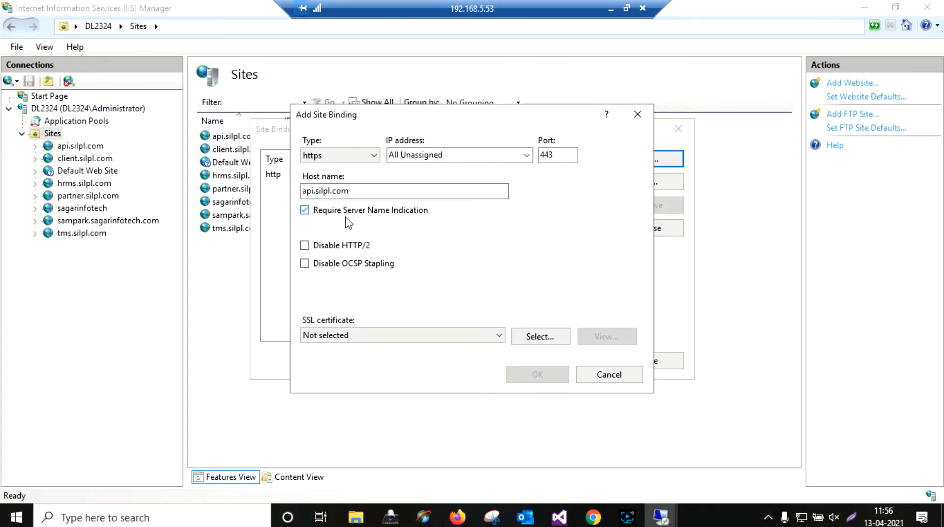
Assign the silpl.rathigroup.info certificate to the api.silpl.com https binding, save it, and close the site bindings.
click(332, 337)
click(329, 360)
click(538, 375)
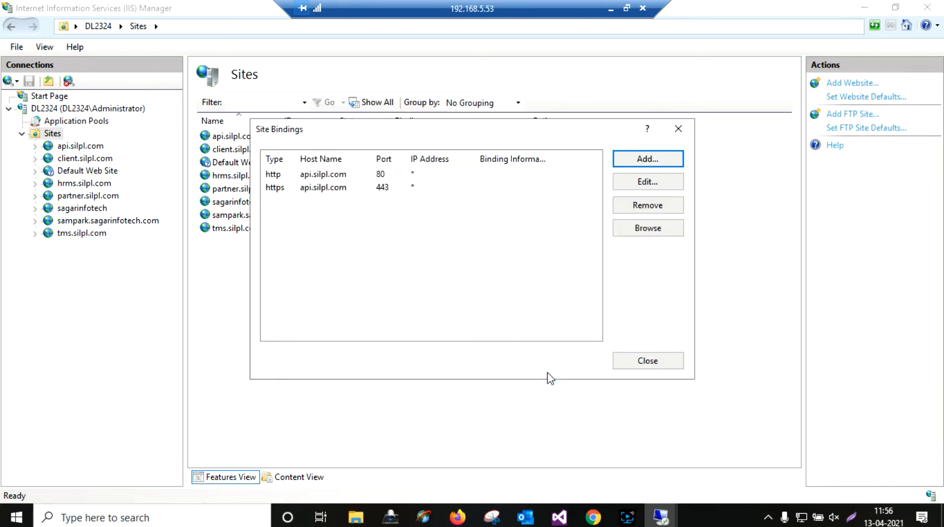
click(657, 362)
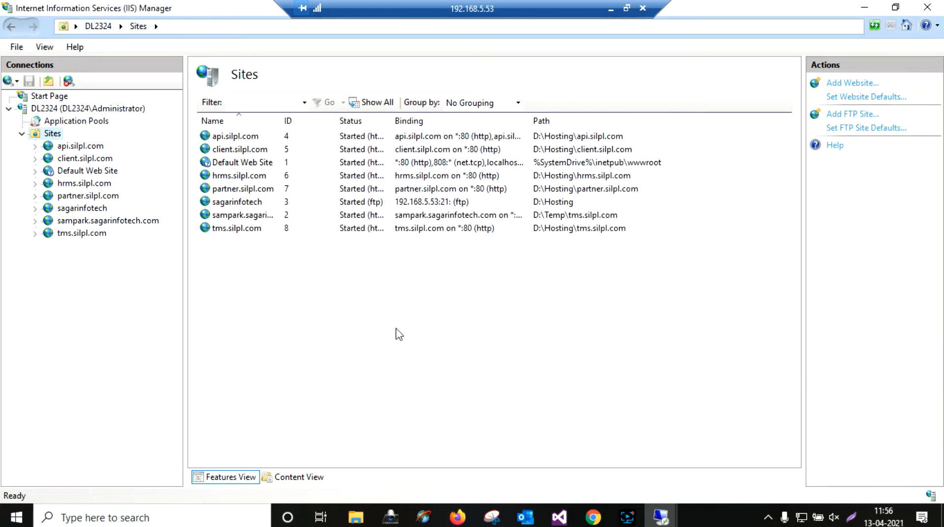
Select the partner.silpl.com site and open its site bindings.
click(79, 146)
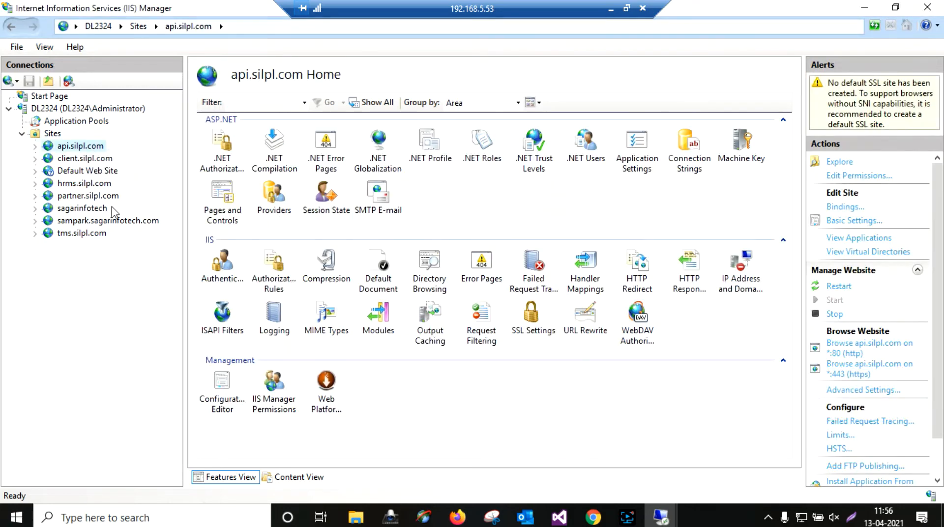
click(84, 197)
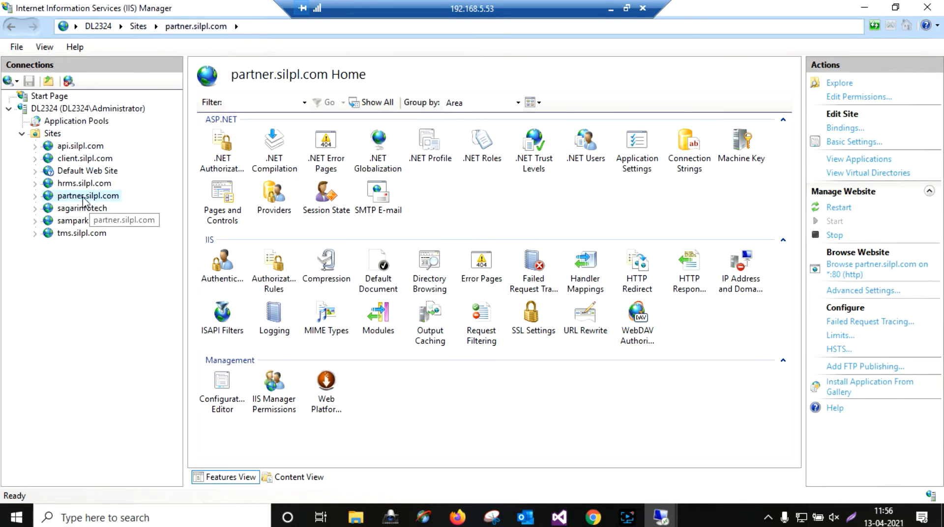
right_click(84, 199)
click(136, 272)
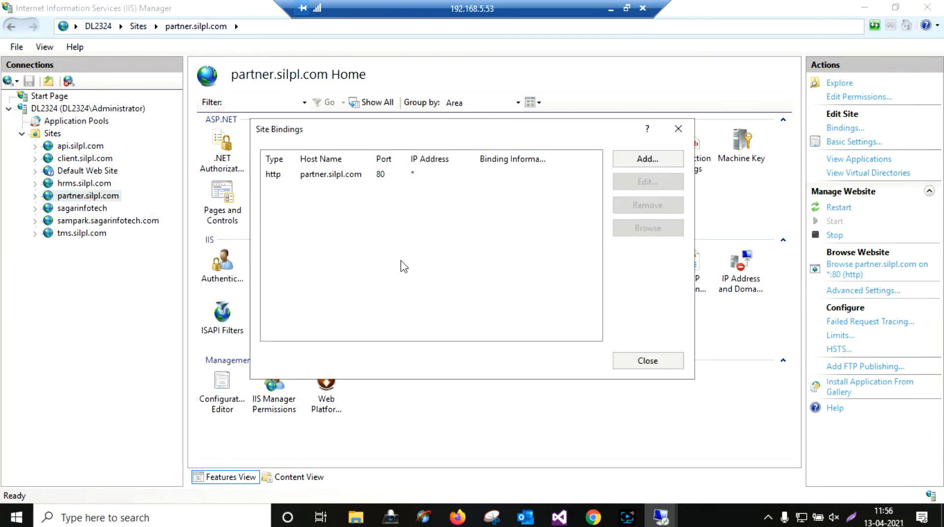
Copy the host name from the existing http binding of partner.silpl.com without editing that binding.
click(635, 160)
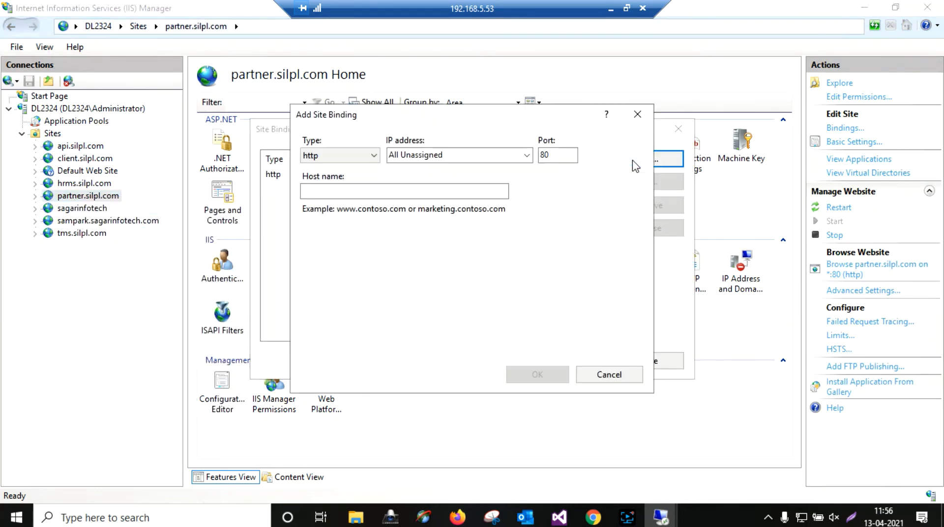
click(634, 117)
click(366, 176)
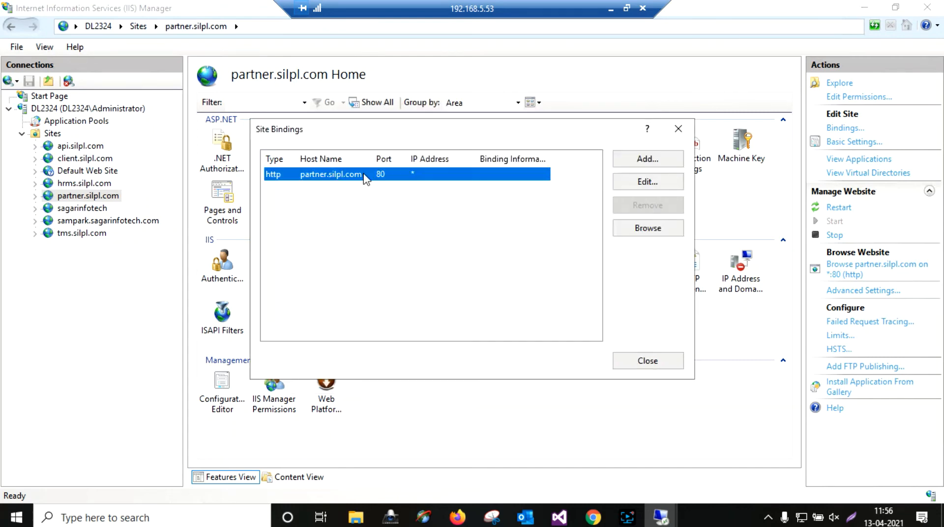
click(635, 183)
drag(376, 193, 286, 187)
key(ctrl+c)
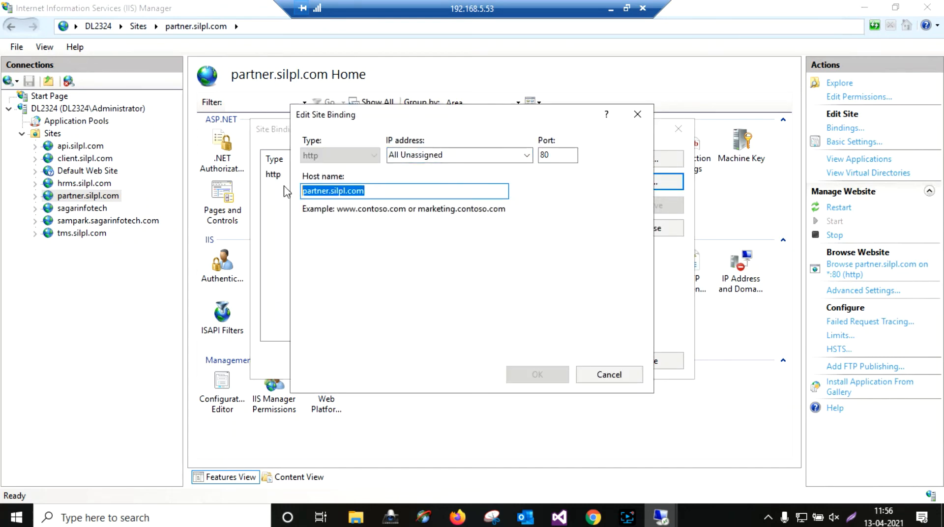
click(642, 118)
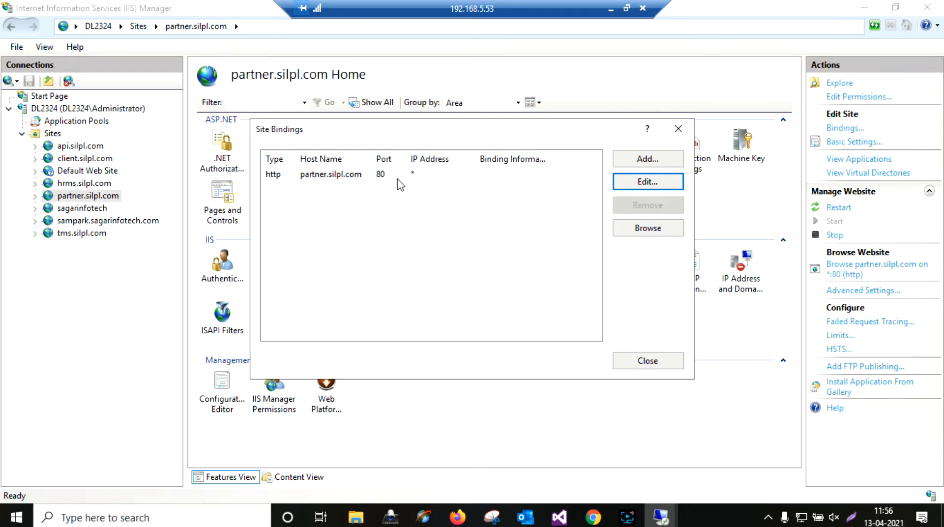
Start a new https binding with the copied host name partner.silpl.com and require Server Name Indication.
click(664, 161)
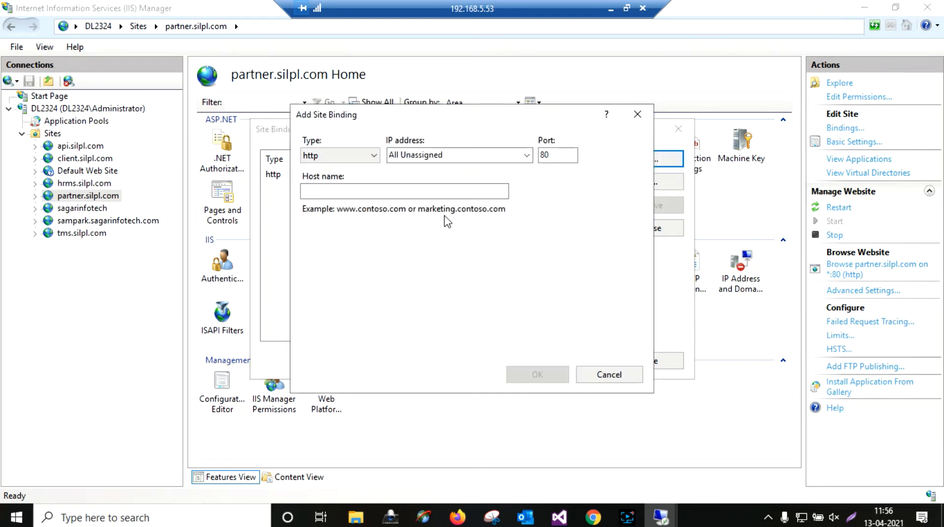
click(359, 156)
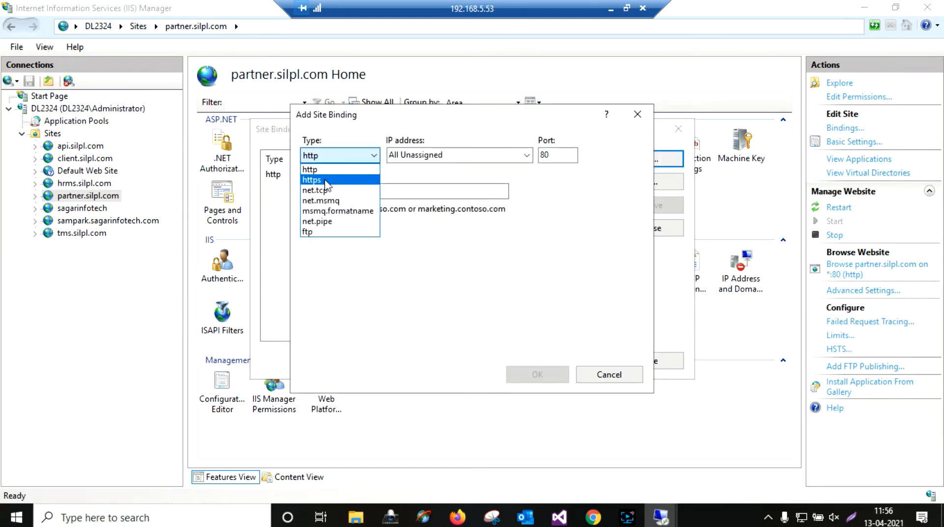
click(328, 181)
click(330, 196)
key(ctrl+v)
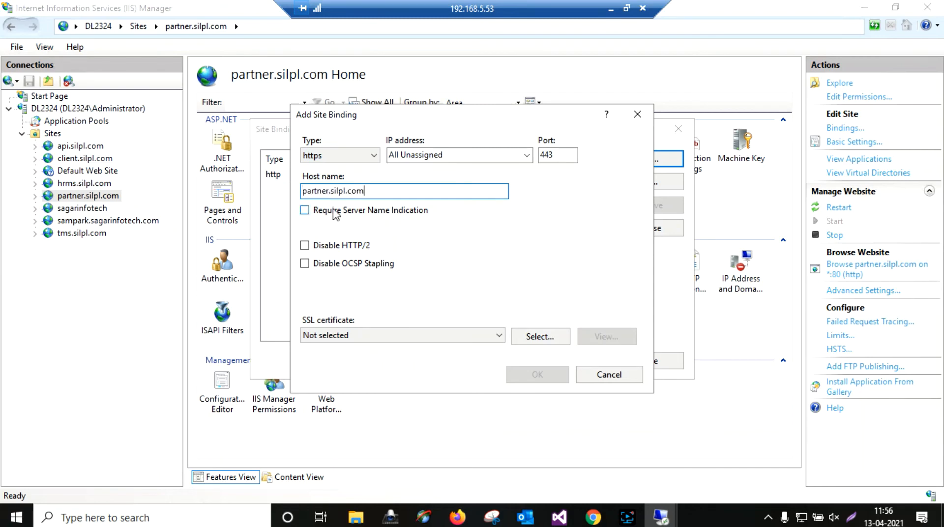
click(335, 211)
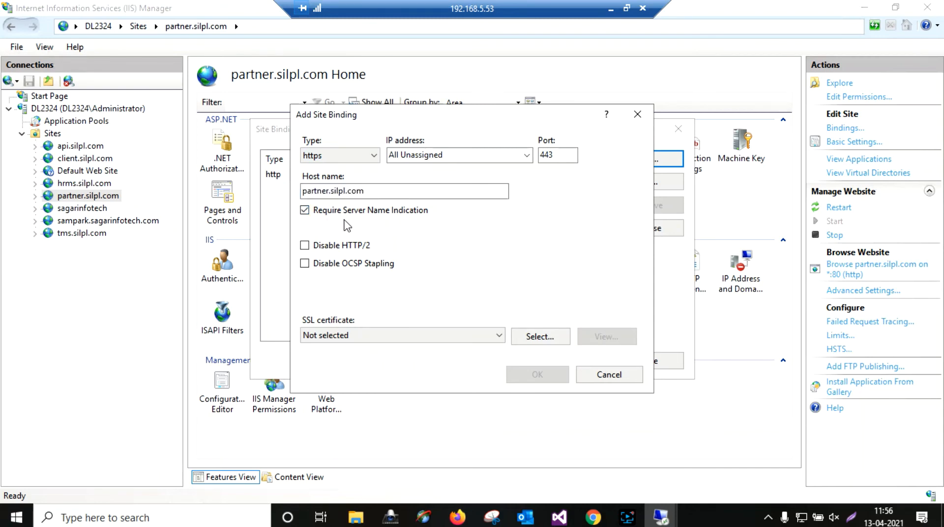
Assign the silpl.rathigroup.info certificate to the partner.silpl.com https binding, save it, and close the site bindings.
click(374, 336)
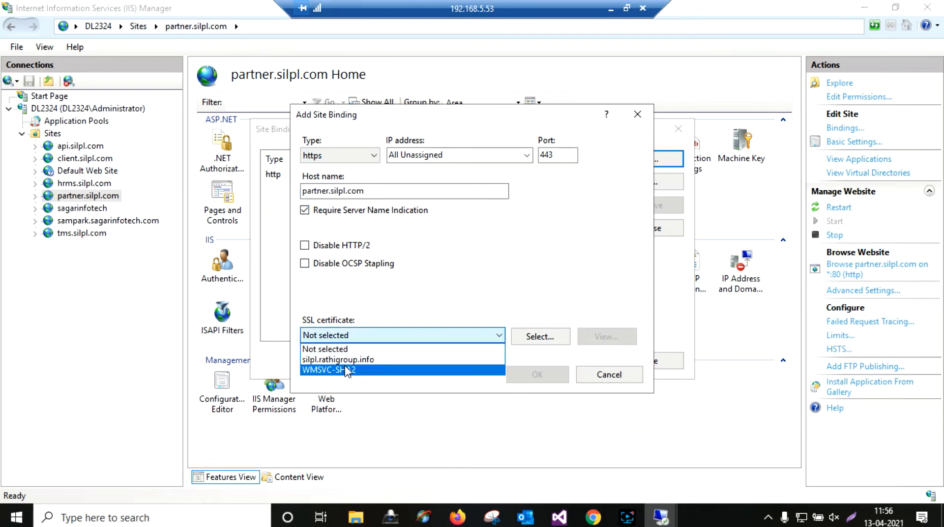
click(345, 362)
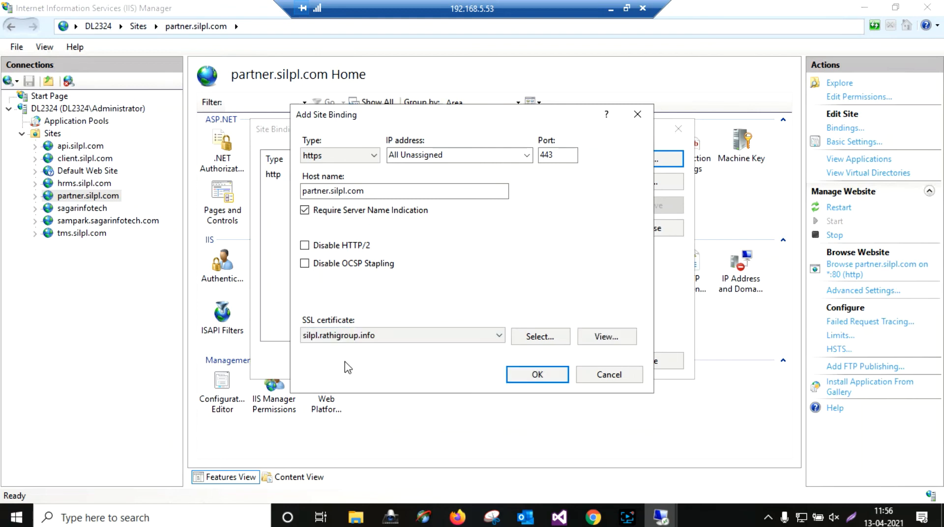
click(536, 375)
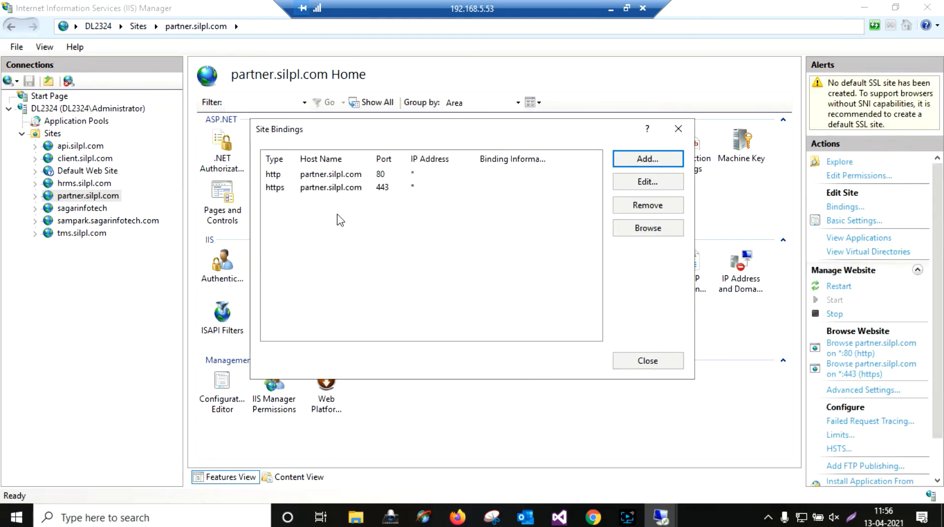
click(648, 361)
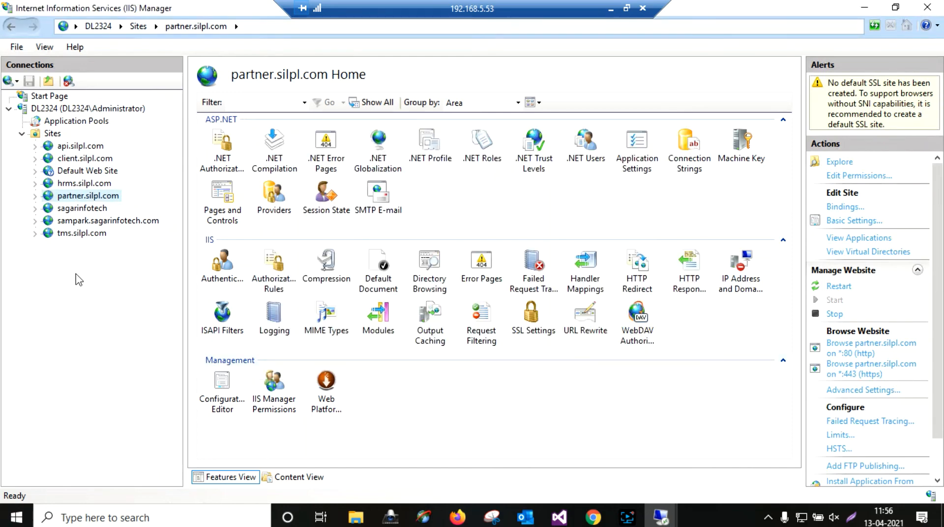
Select the tms.silpl.com site and open its site bindings.
click(71, 235)
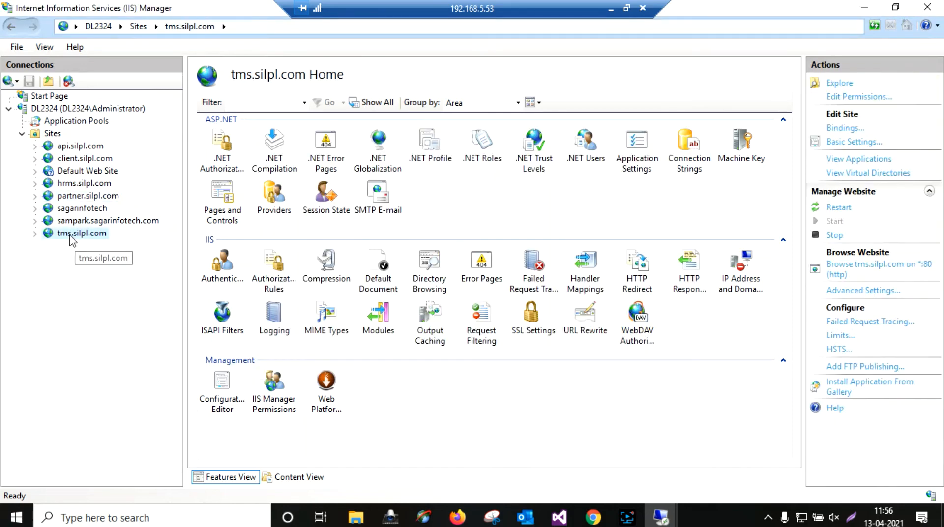
right_click(72, 241)
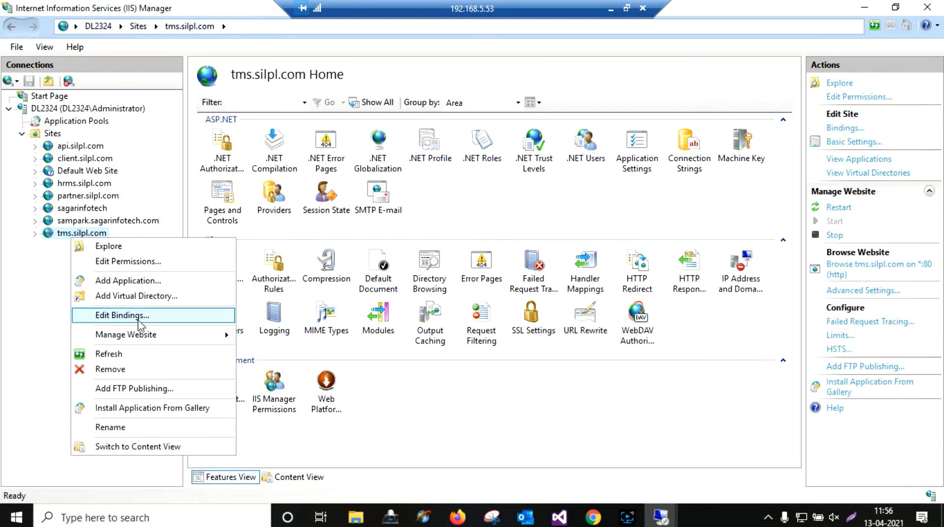
click(129, 312)
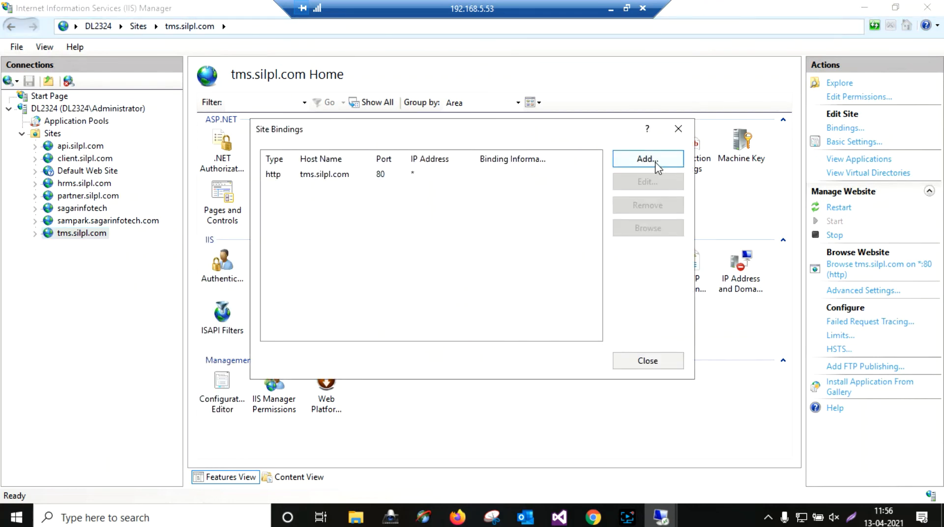
click(655, 165)
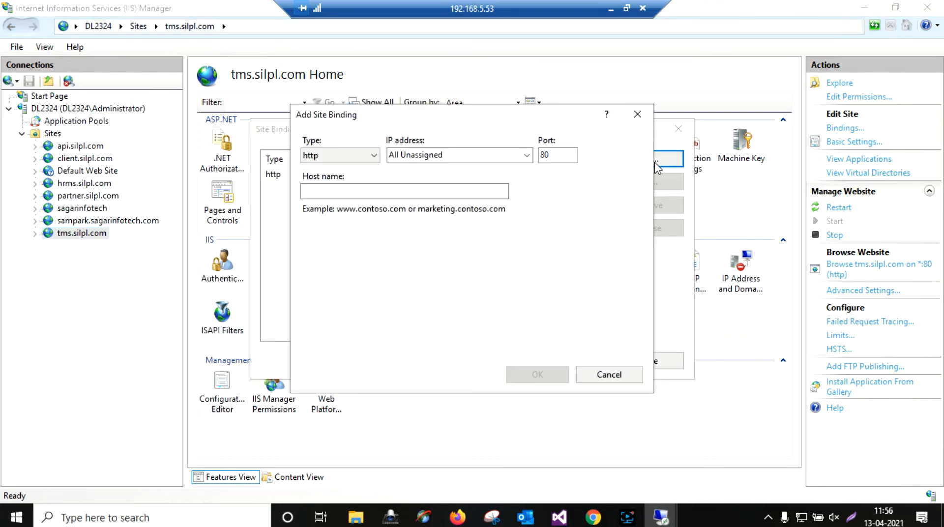
click(364, 156)
click(319, 176)
click(317, 190)
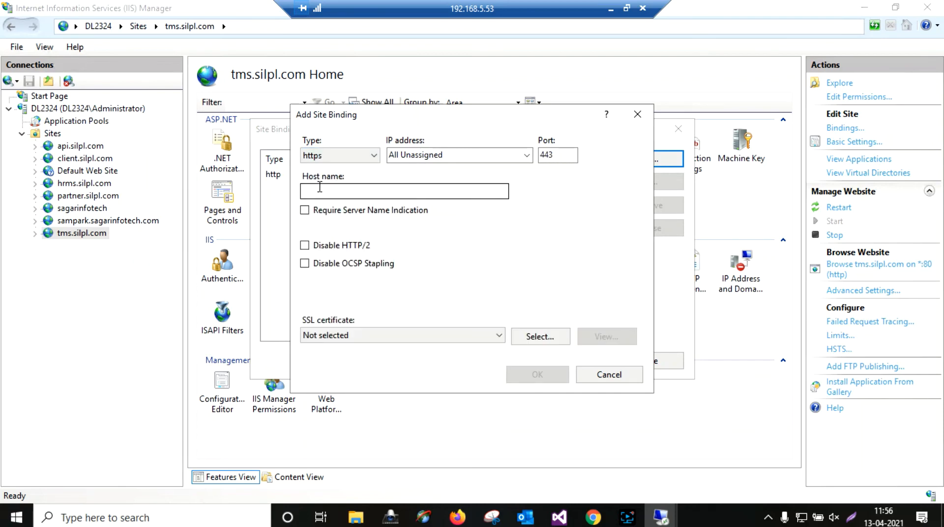
key(ctrl+v)
click(334, 211)
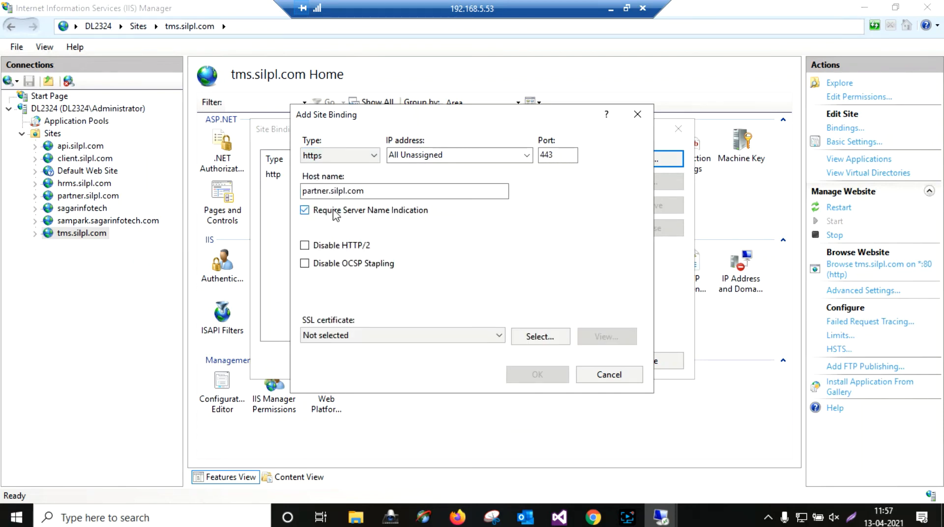
double_click(379, 191)
key(BackSpace)
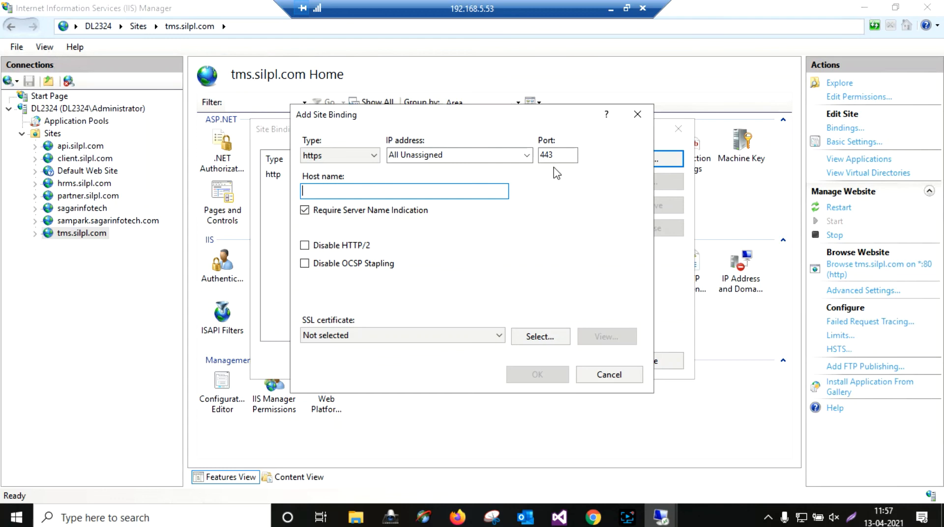
click(638, 114)
Copy the host name from the existing http binding of tms.silpl.com without editing that binding.
click(350, 178)
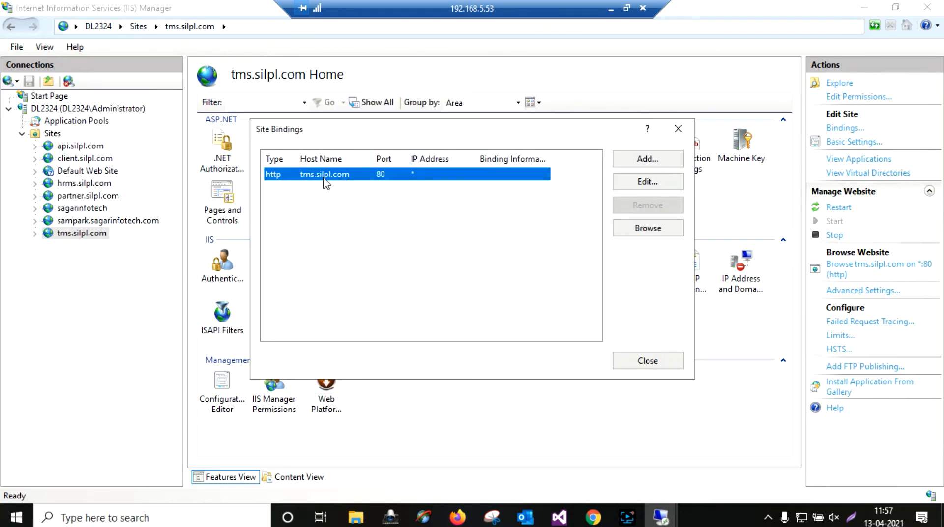
click(654, 183)
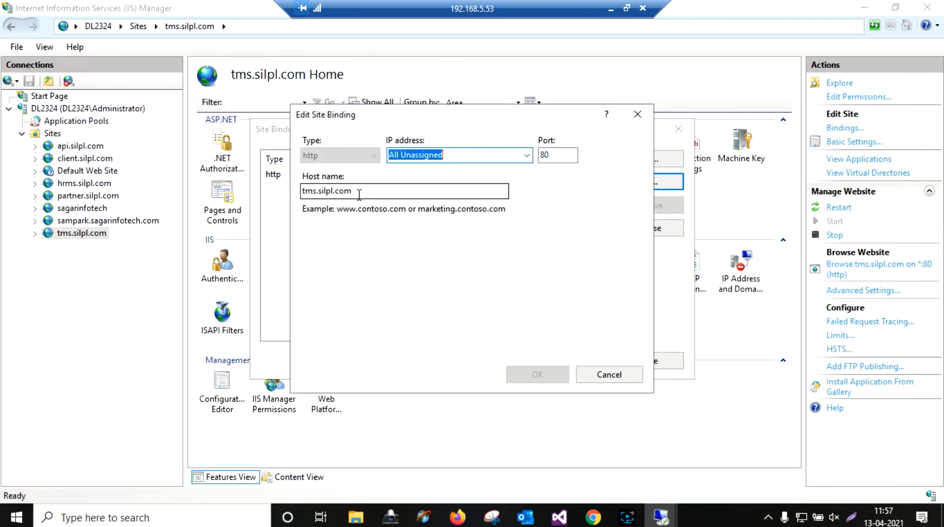
drag(359, 191, 232, 196)
key(ctrl+c)
click(587, 374)
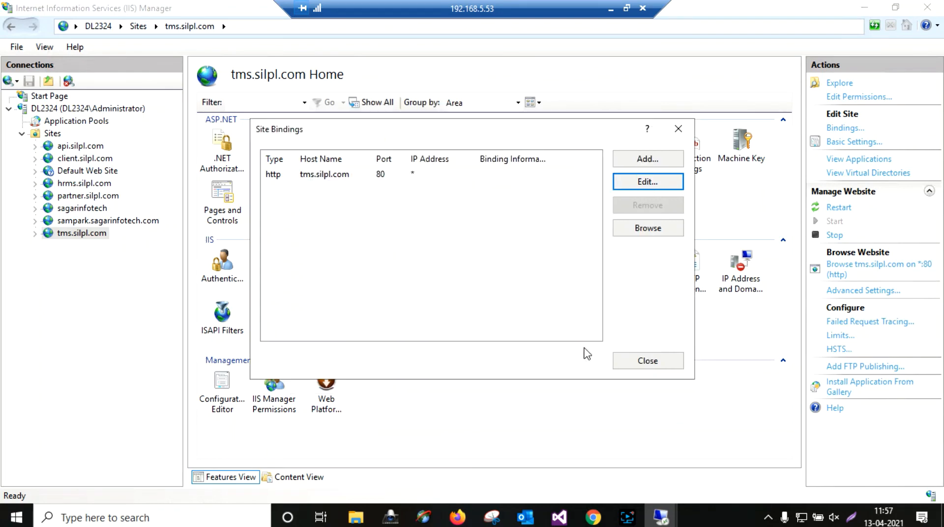
Start a new https binding with the copied host name tms.silpl.com and require Server Name Indication.
click(660, 158)
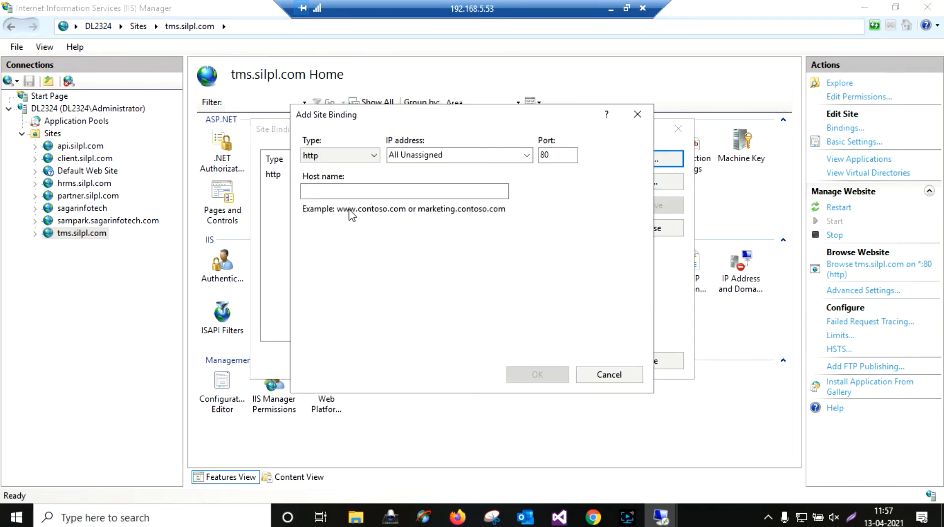
click(337, 156)
click(321, 190)
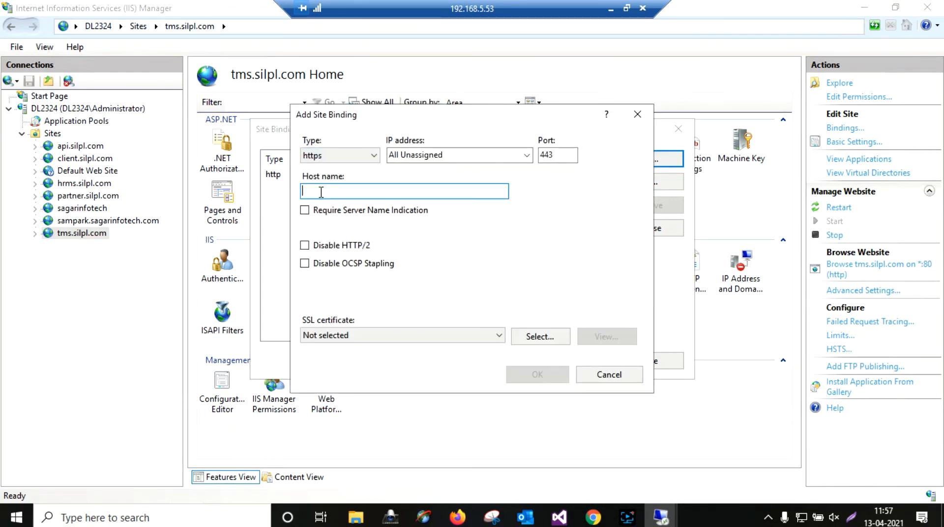
key(ctrl+v)
click(331, 210)
Assign the silpl.rathigroup.info certificate to the tms.silpl.com https binding, save it, and close the site bindings.
click(329, 336)
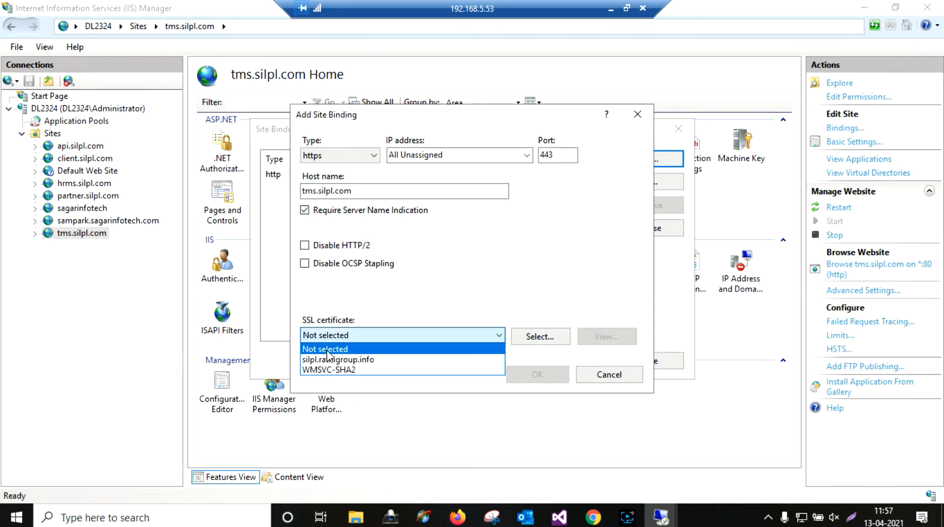
click(331, 362)
click(536, 375)
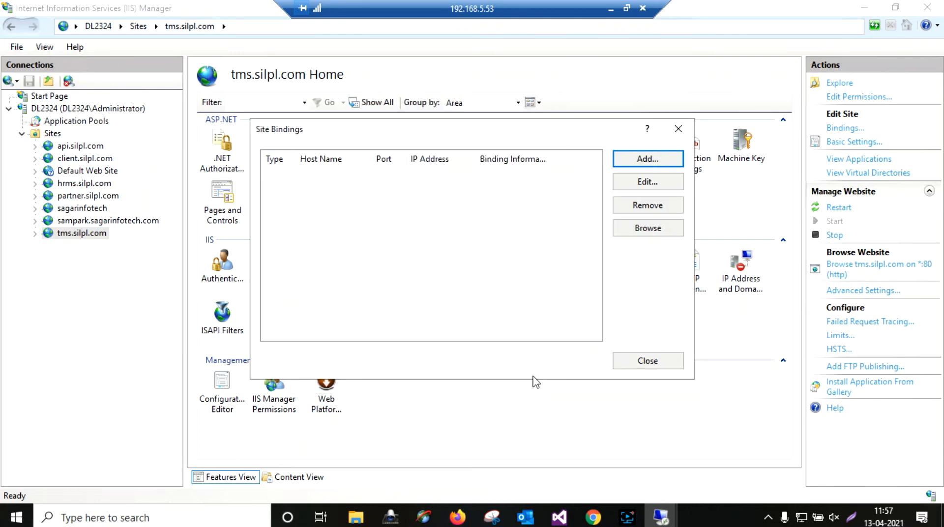
click(648, 363)
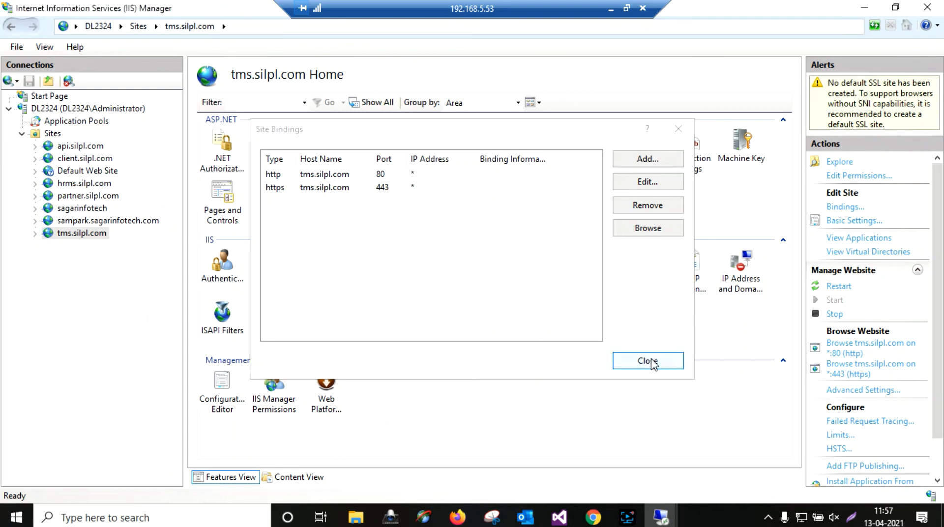
Browse the tms.silpl.com site, minimize IIS Manager, and open the Manage Your Account page from the Sampark India website in Firefox.
right_click(64, 238)
mouse_move(161, 339)
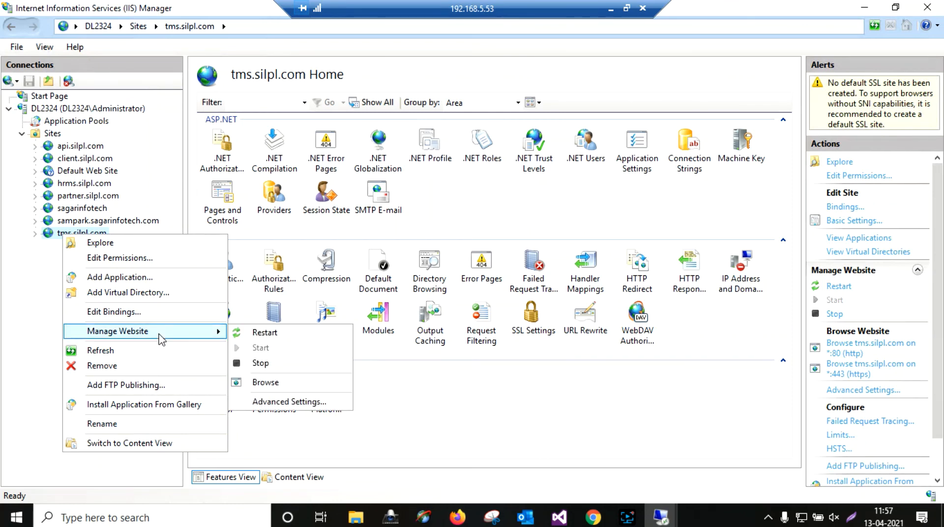
click(270, 387)
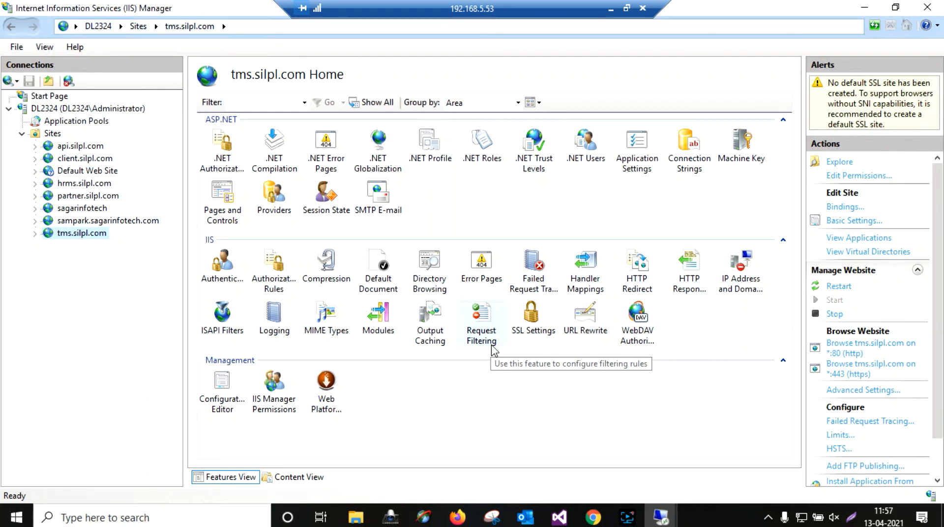
click(864, 8)
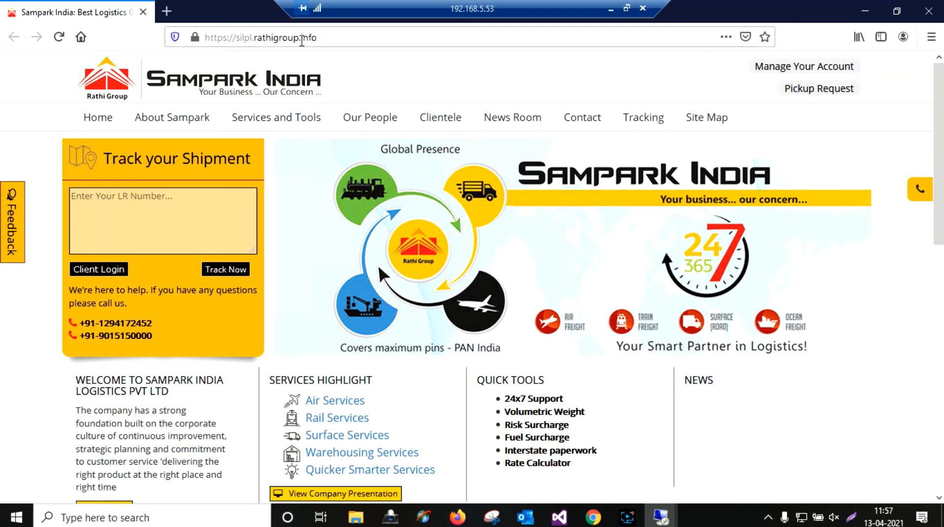
click(813, 65)
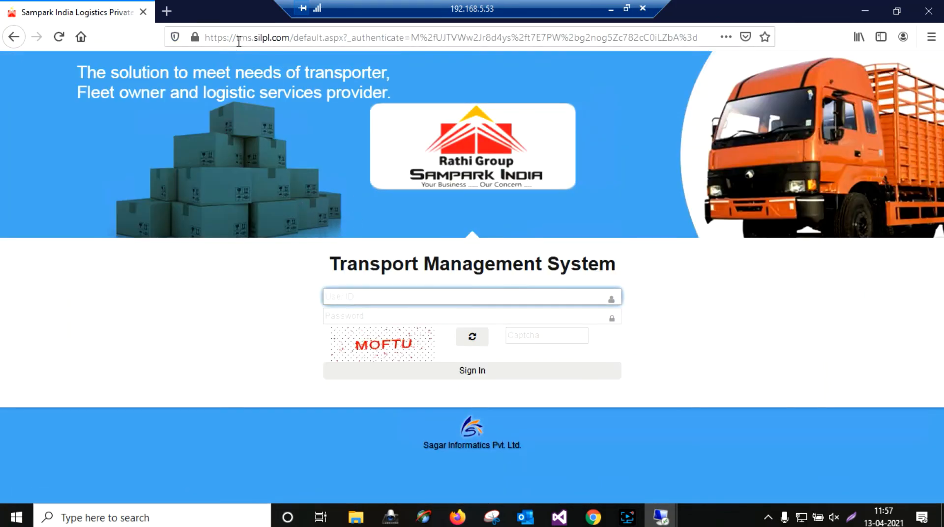
Check the site information for the tms.silpl.com address to examine its connection security.
drag(239, 41, 291, 43)
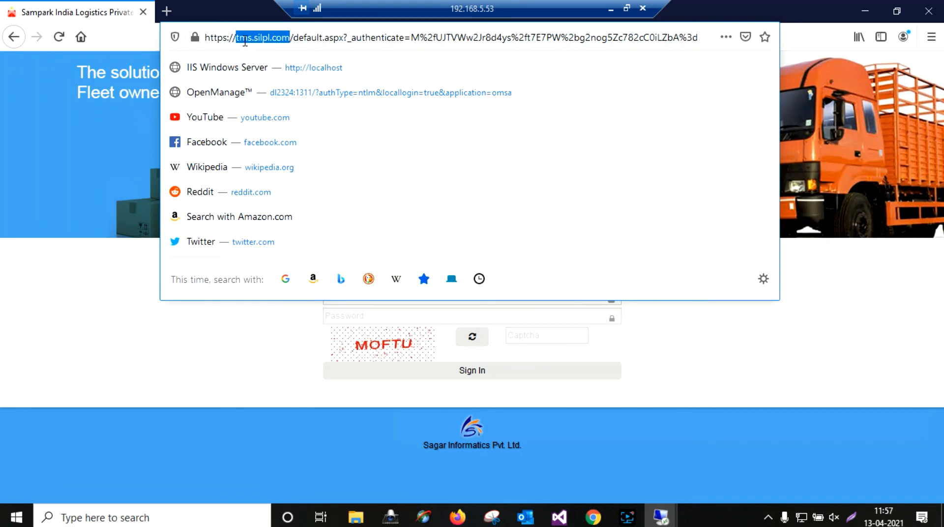
click(194, 38)
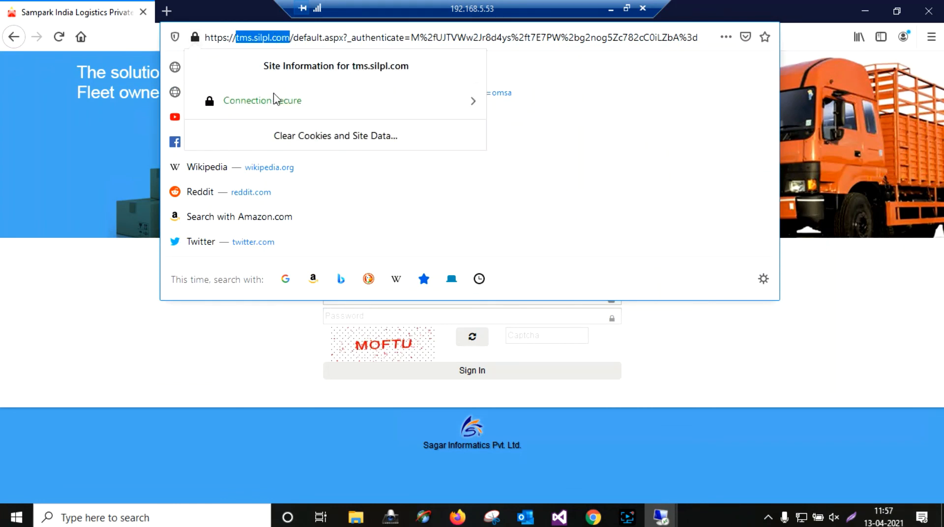
click(113, 139)
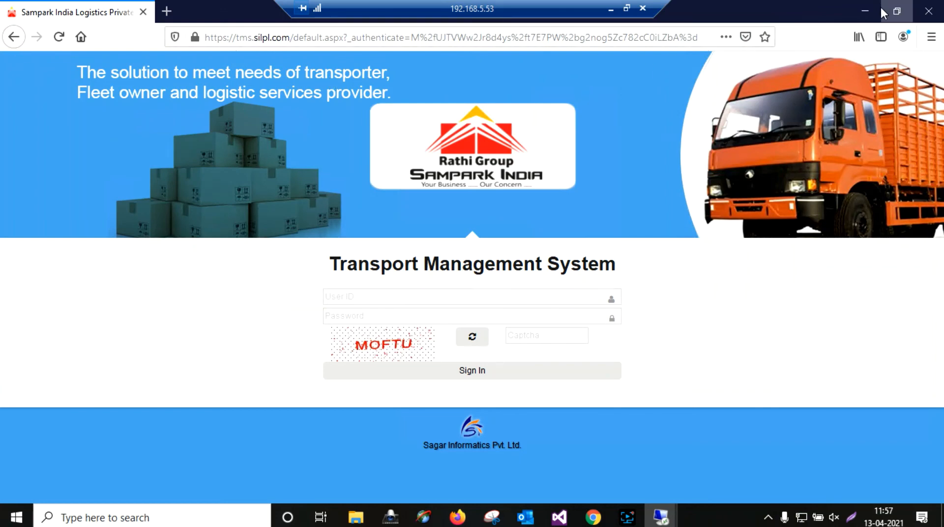
Close the browser and the Local Disk (C:) window, and minimize the remote desktop session.
click(937, 15)
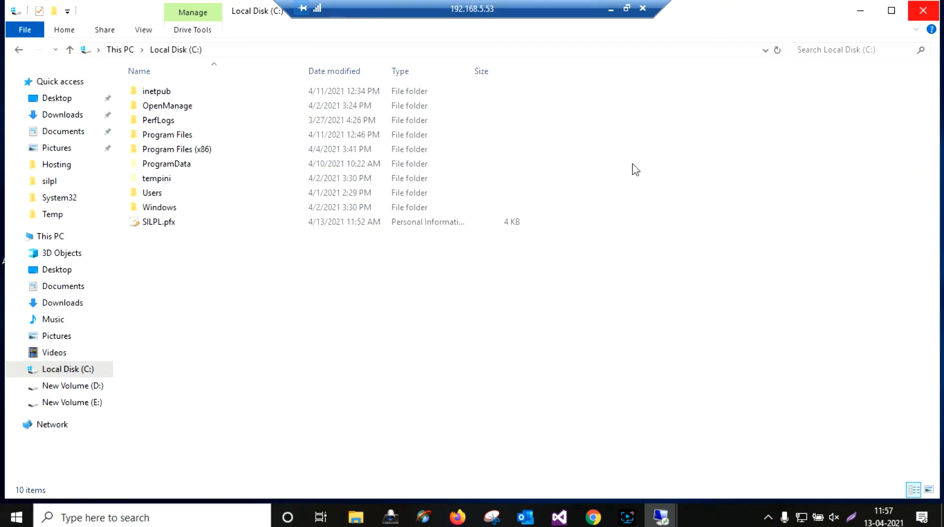
click(925, 11)
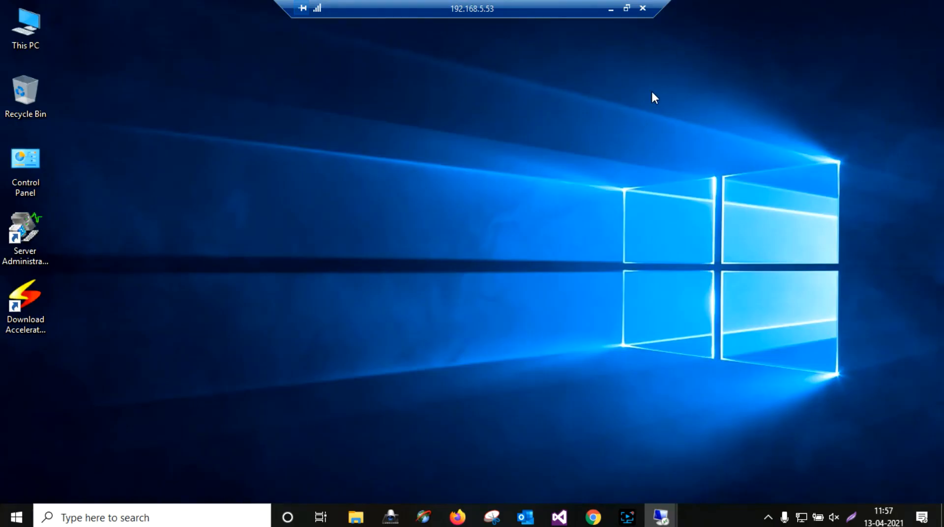
click(612, 8)
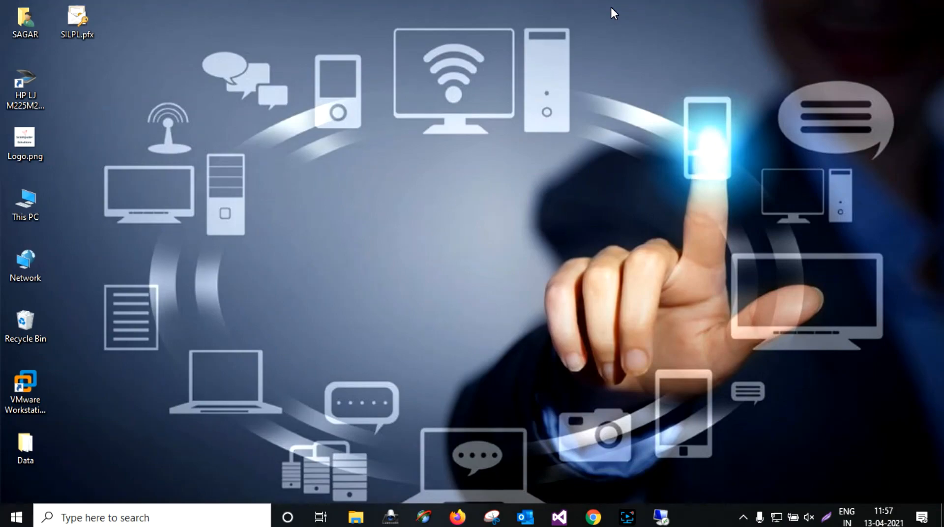